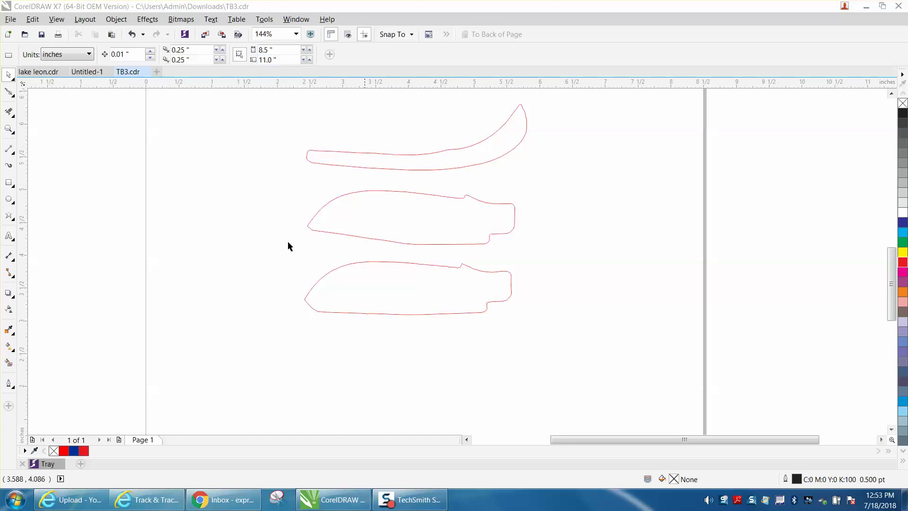
- Zoom in on the top knife outline and select it as the imported 118-object group
left_click(8, 130)
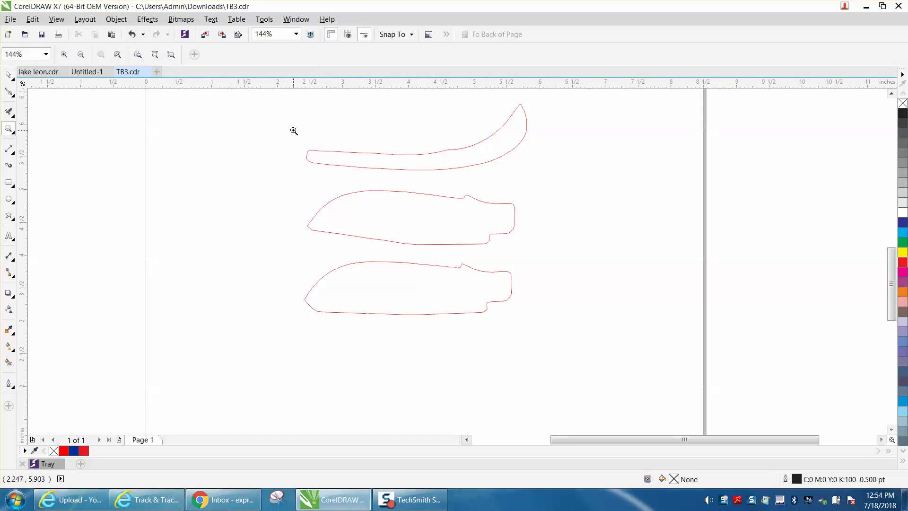
left_click_drag(285, 105, 601, 199)
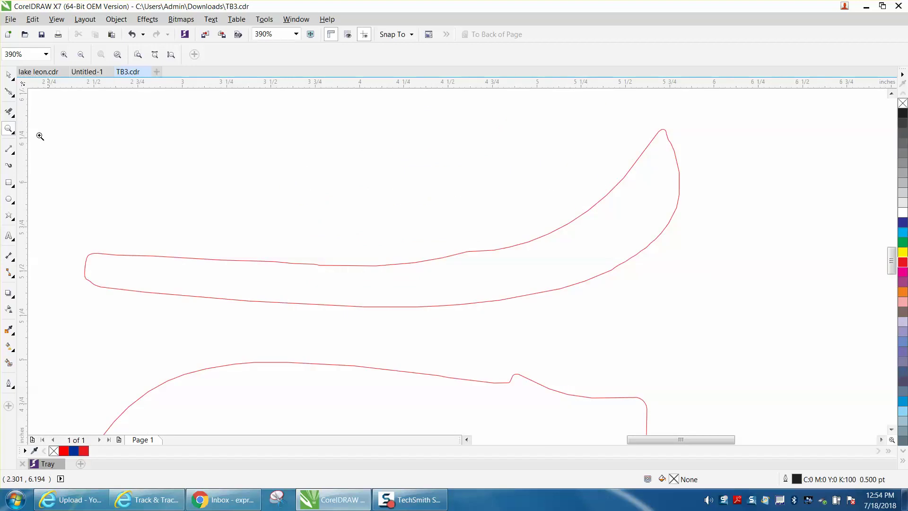
left_click(8, 75)
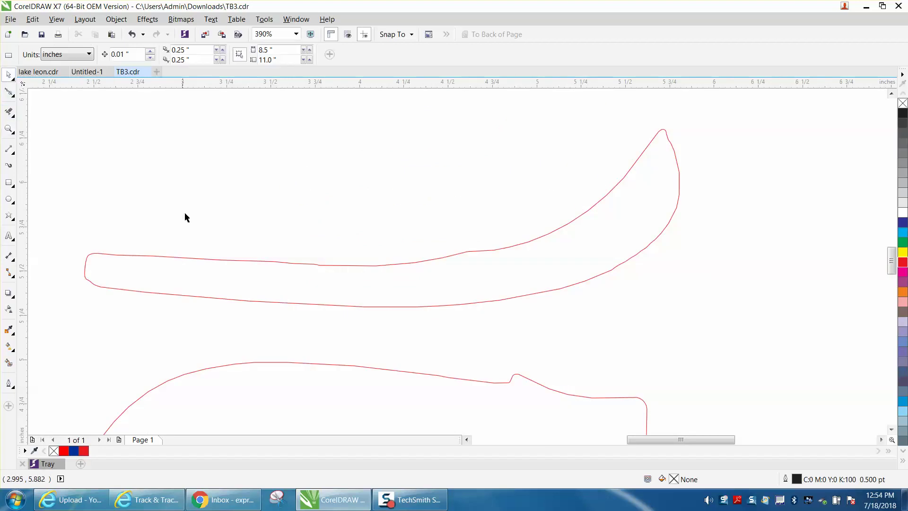
left_click(209, 260)
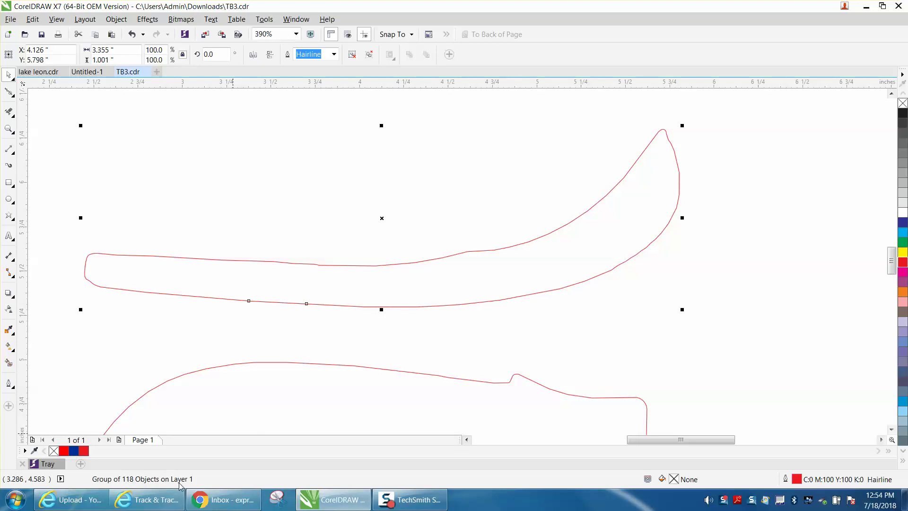
- Ungroup the top knife outline into its separate curve pieces and clear the selection
left_click(117, 19)
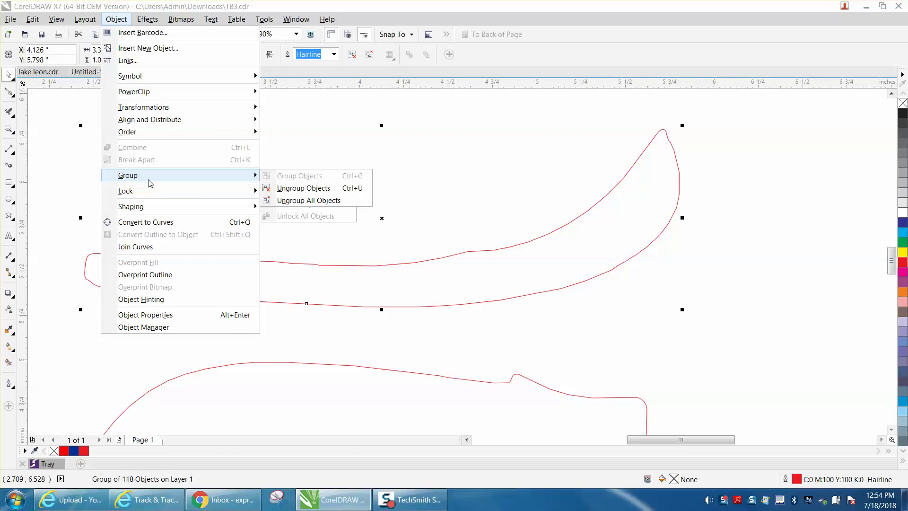
left_click(278, 195)
left_click(91, 138)
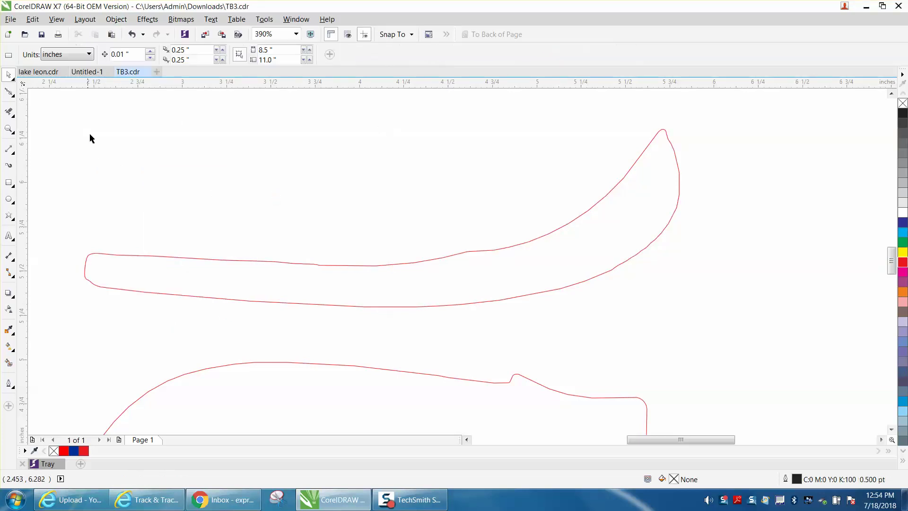
- Test-move one short piece and undo it, then marquee-select every piece of the top outline
left_click(244, 263)
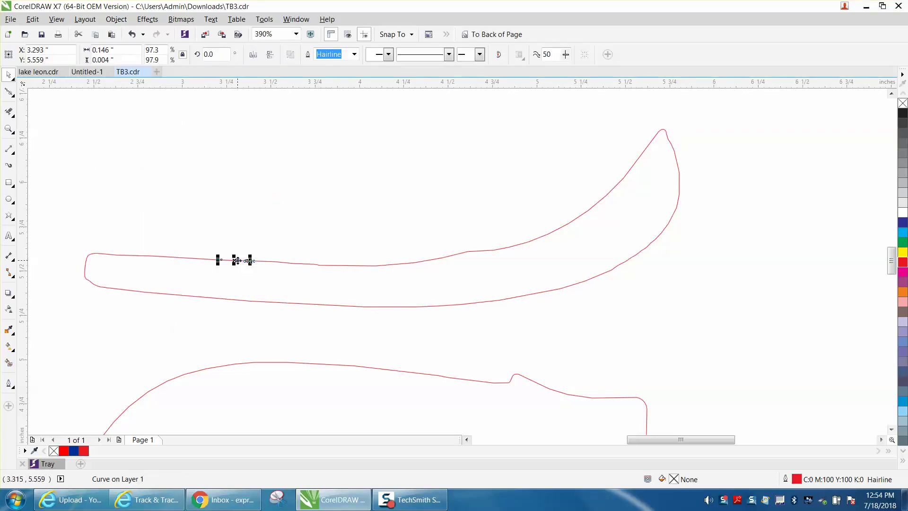
left_click_drag(243, 263, 243, 206)
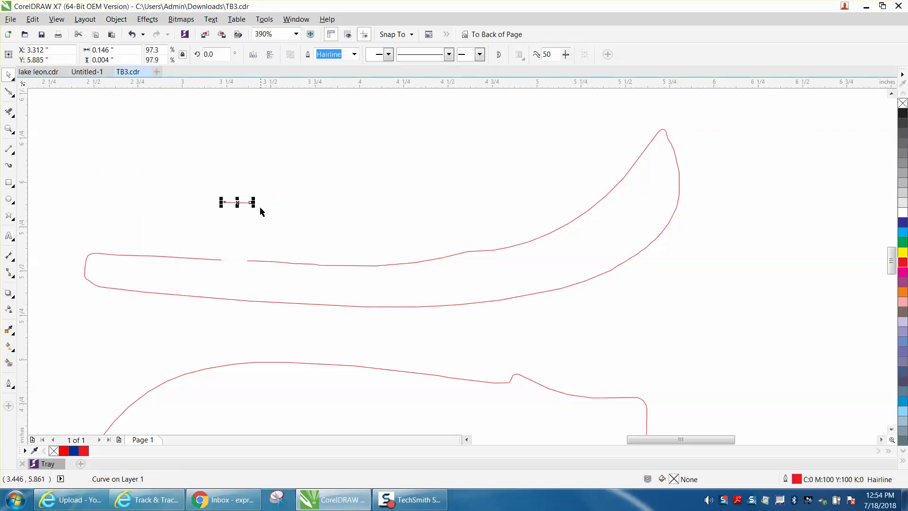
left_click(132, 34)
scroll(312, 181, "down", 5)
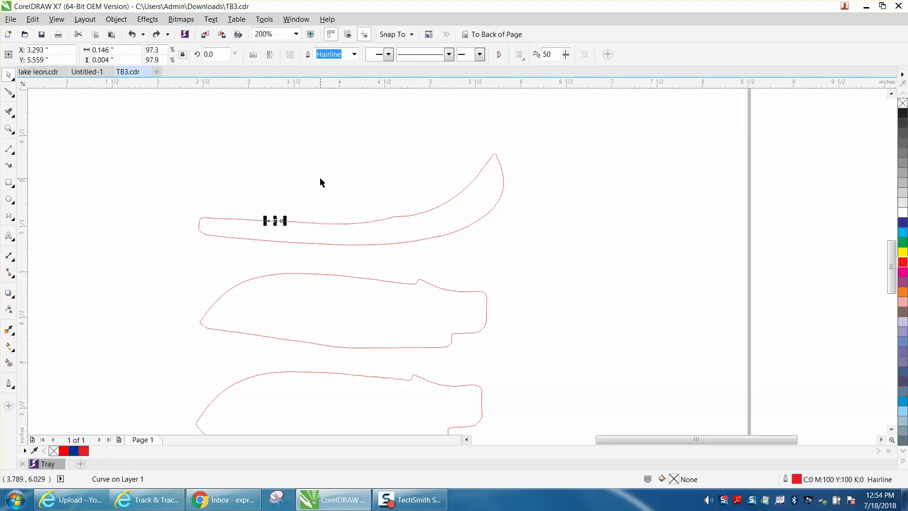
left_click_drag(240, 150, 437, 231)
- Brush the handle-end half of the top outline smooth with the Smooth tool (0.45" brush, rate 100)
left_click(8, 128)
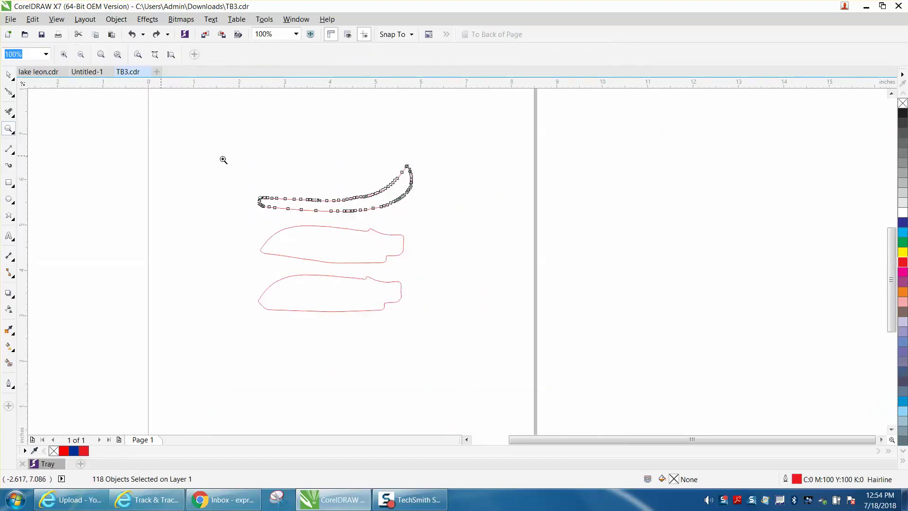
left_click_drag(244, 169, 390, 240)
left_click(13, 97)
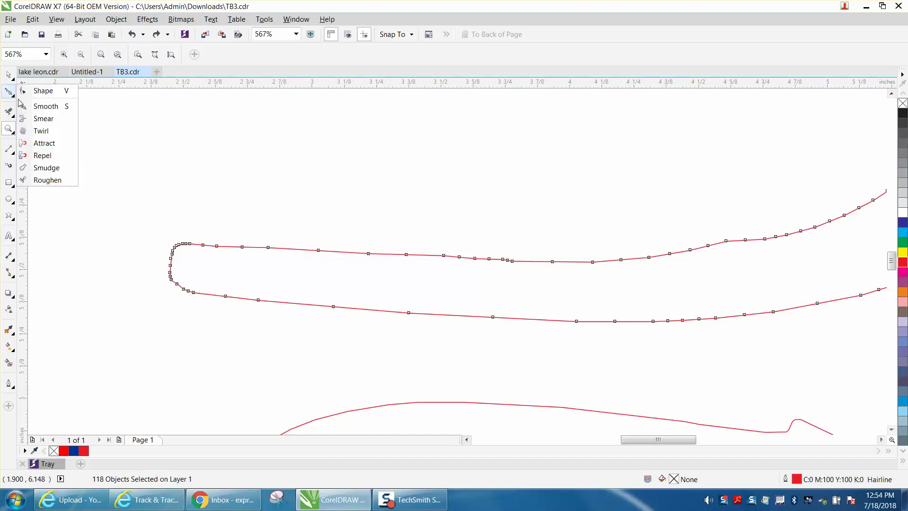
left_click(44, 92)
left_click(16, 98)
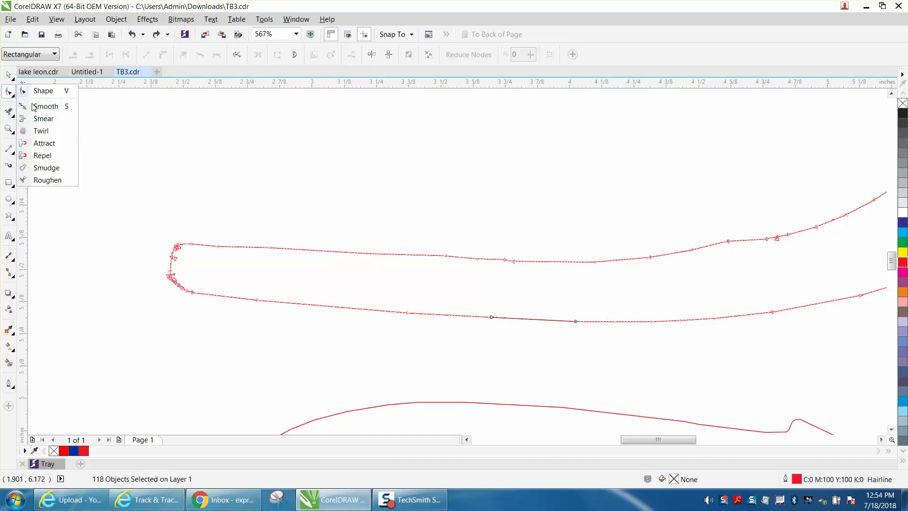
left_click(39, 104)
mouse_move(275, 253)
left_mouse_down()
mouse_move(525, 259)
mouse_move(467, 260)
mouse_move(511, 260)
mouse_move(501, 267)
left_mouse_up()
scroll(189, 205, "down", 6)
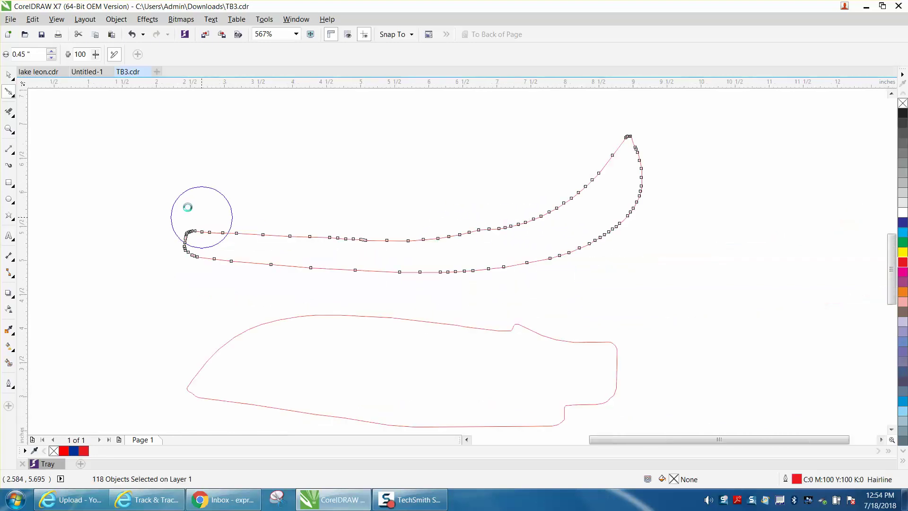
- Smart Fill the top outline into one new closed curve and move it above the original
left_click(8, 76)
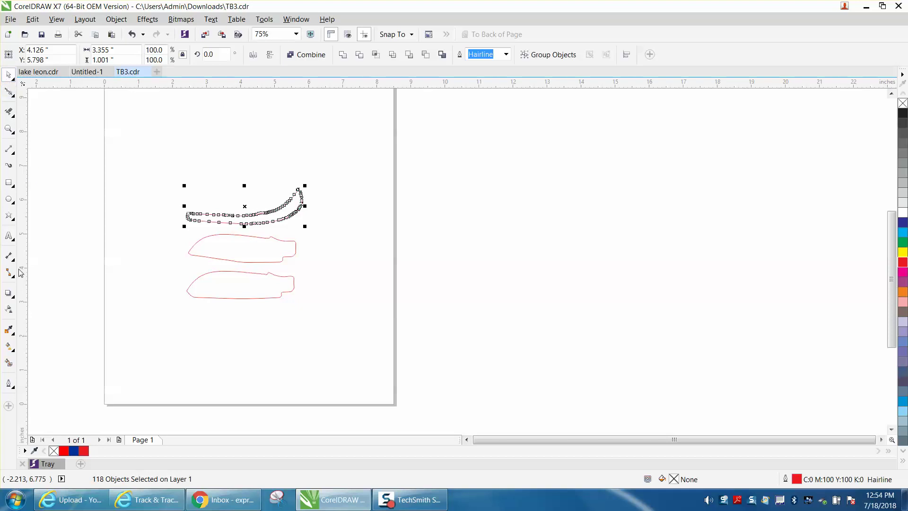
left_click(9, 362)
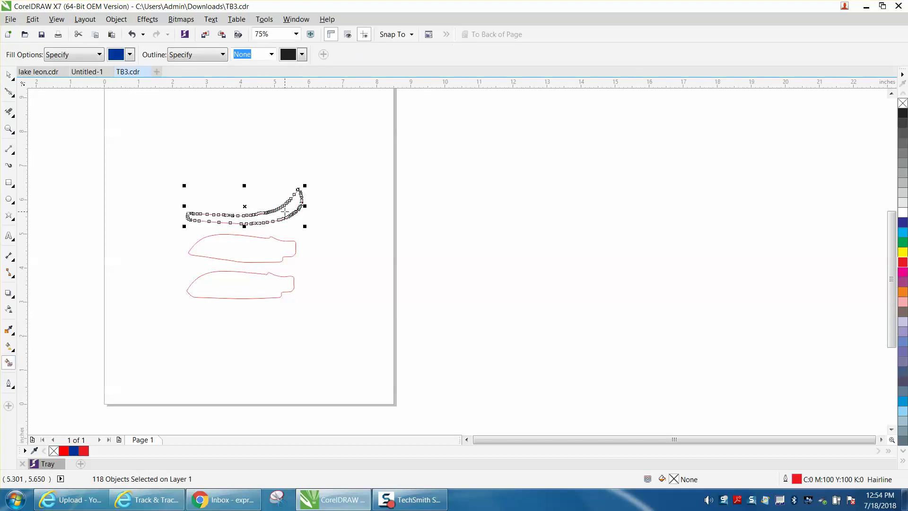
left_click(285, 214)
left_click(10, 77)
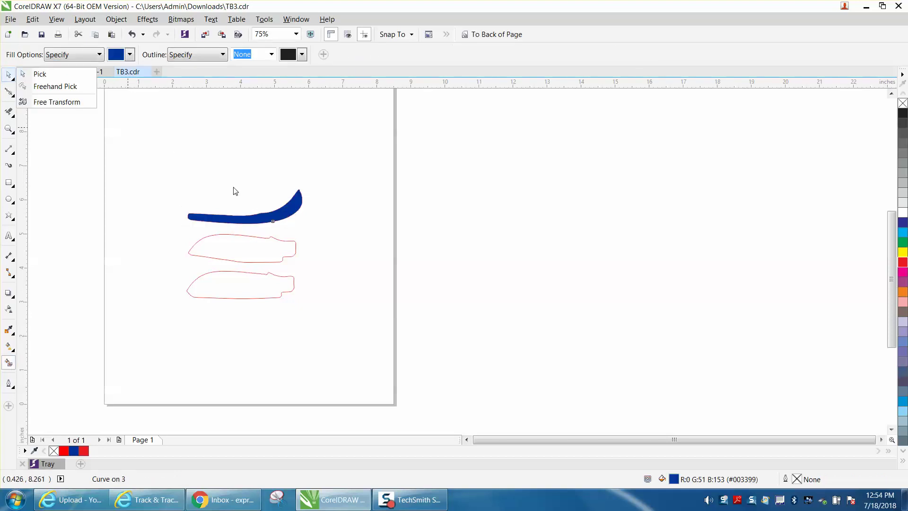
left_click(40, 74)
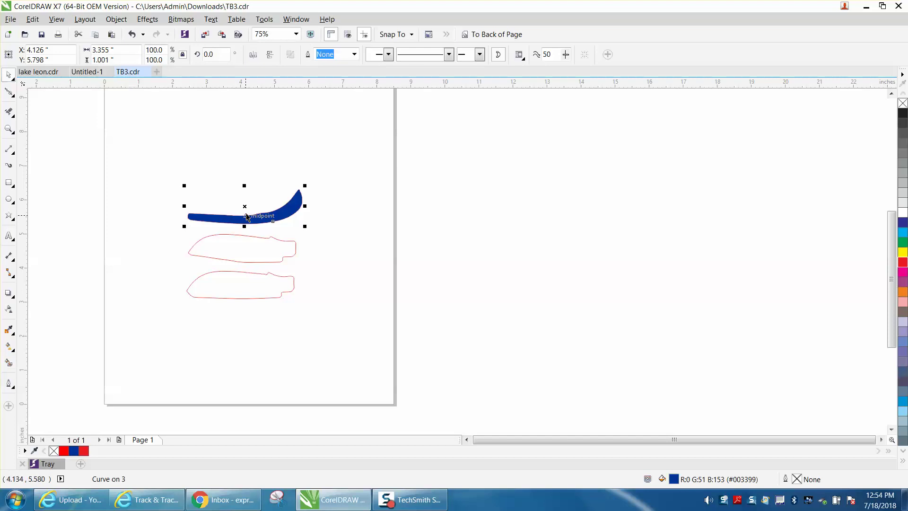
left_click_drag(243, 206, 243, 154)
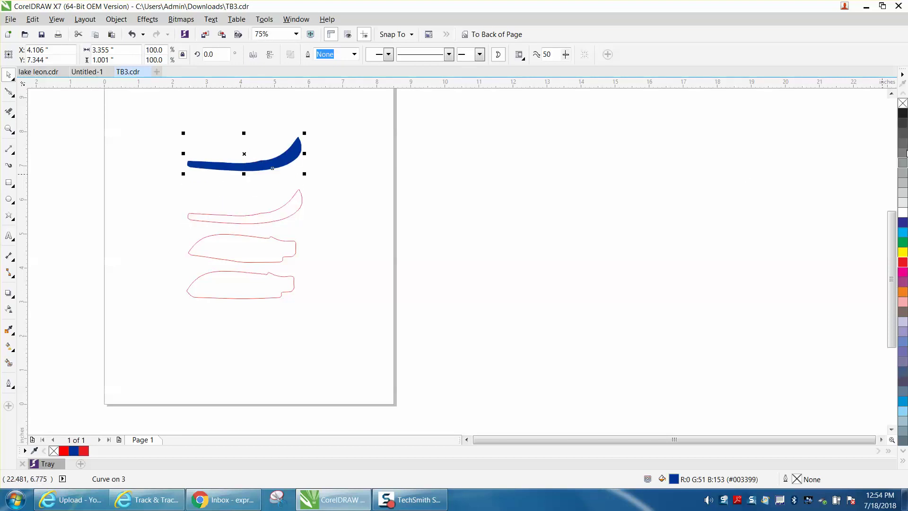
- Give the new curve no fill and a red outline, and zoom in on it
left_click(902, 107)
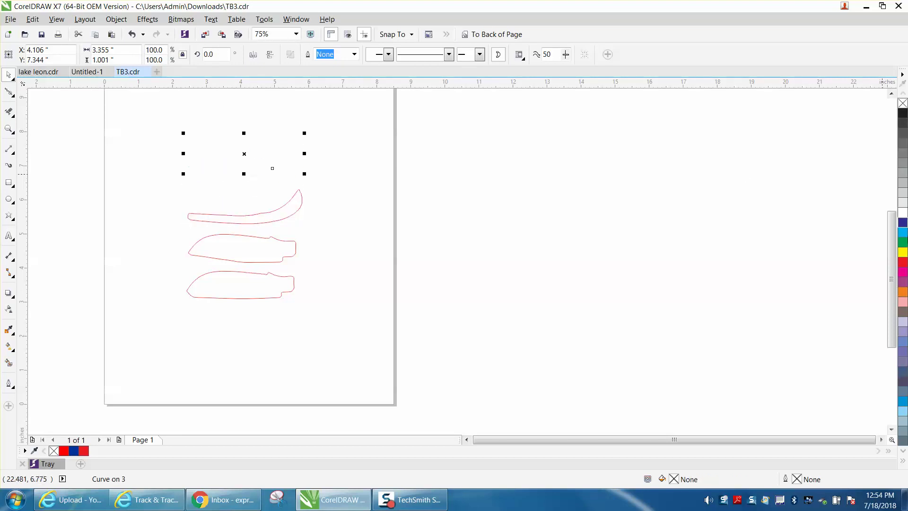
right_click(902, 264)
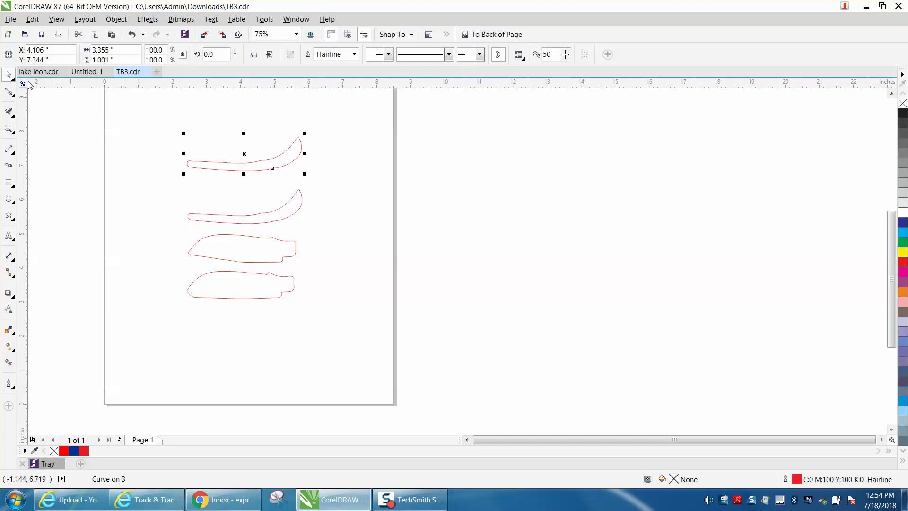
left_click(8, 128)
left_click_drag(166, 127, 370, 210)
- Brush the spine and lower edge of the new curve smooth with the Smooth tool
left_click(14, 96)
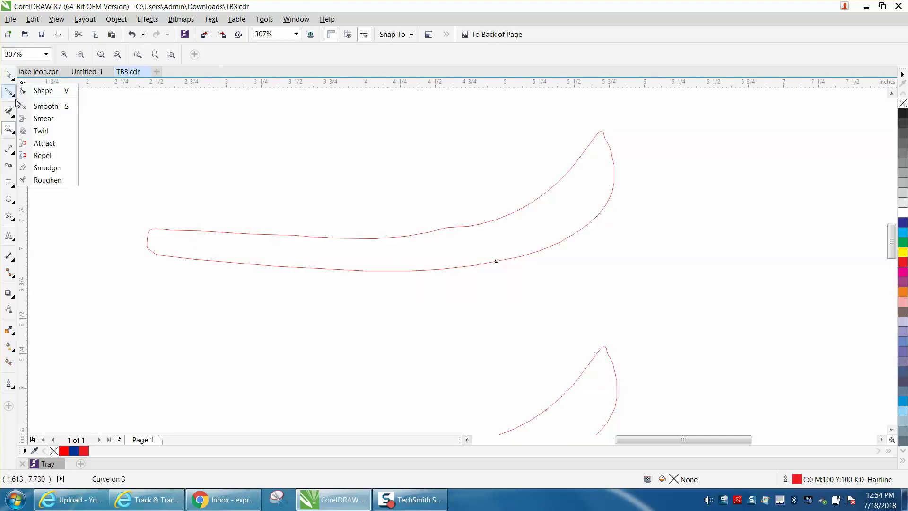
left_click(45, 103)
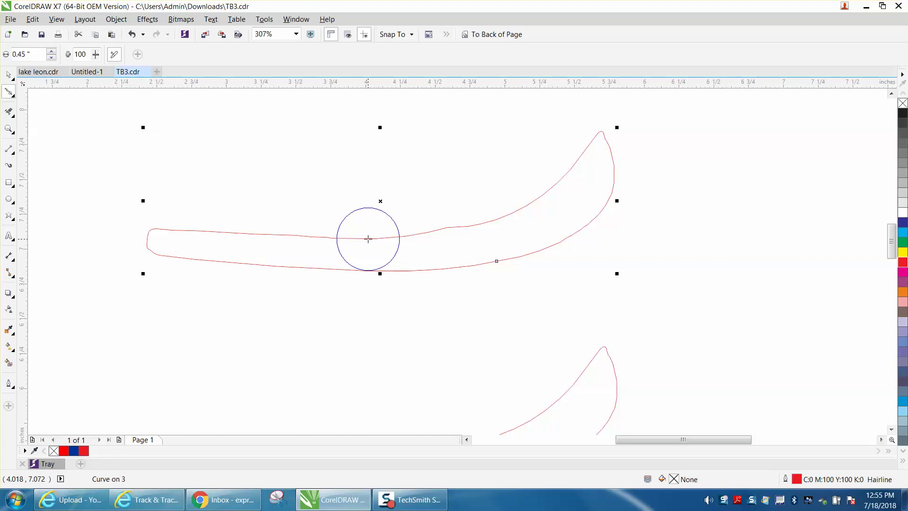
mouse_move(368, 239)
left_mouse_down()
mouse_move(316, 237)
mouse_move(450, 232)
mouse_move(469, 226)
mouse_move(421, 223)
mouse_move(472, 223)
mouse_move(555, 186)
mouse_move(585, 160)
left_mouse_up()
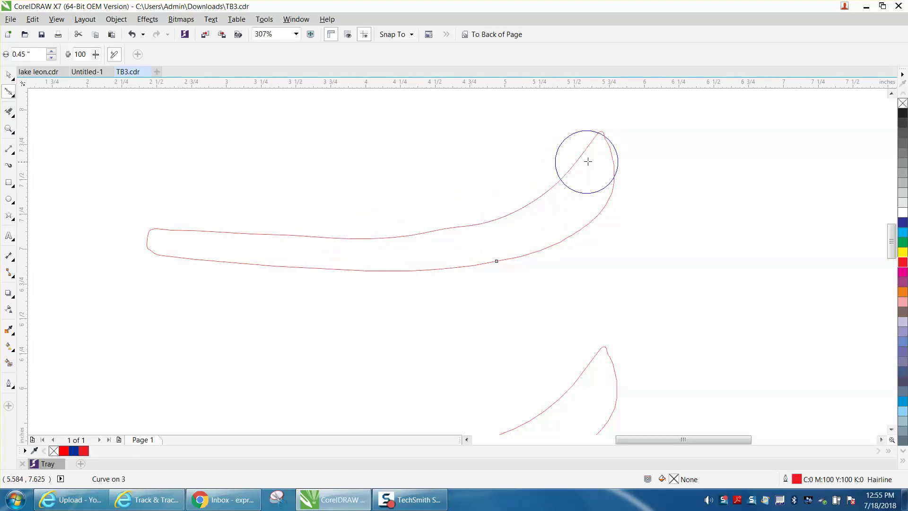
- Zoom in on the blade tip and brush the jagged tip and upper edge smooth
left_click(9, 129)
left_click_drag(581, 109, 693, 266)
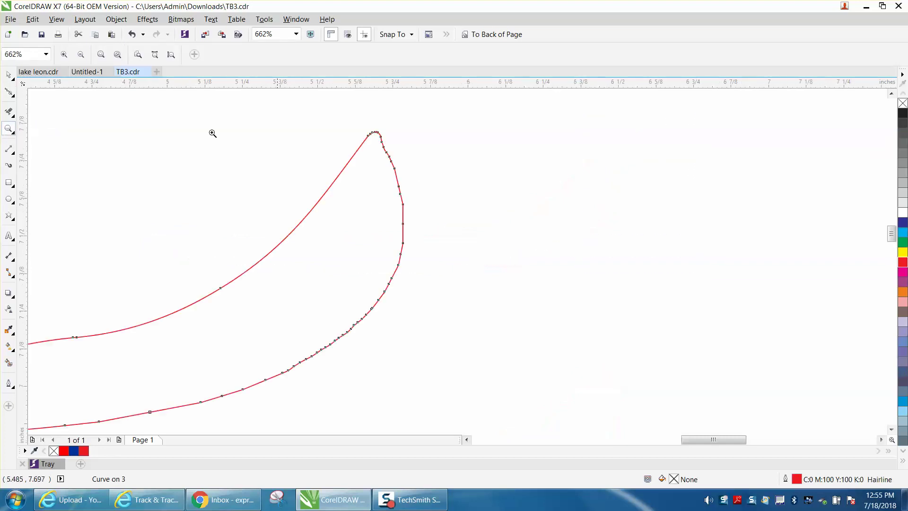
left_click(13, 96)
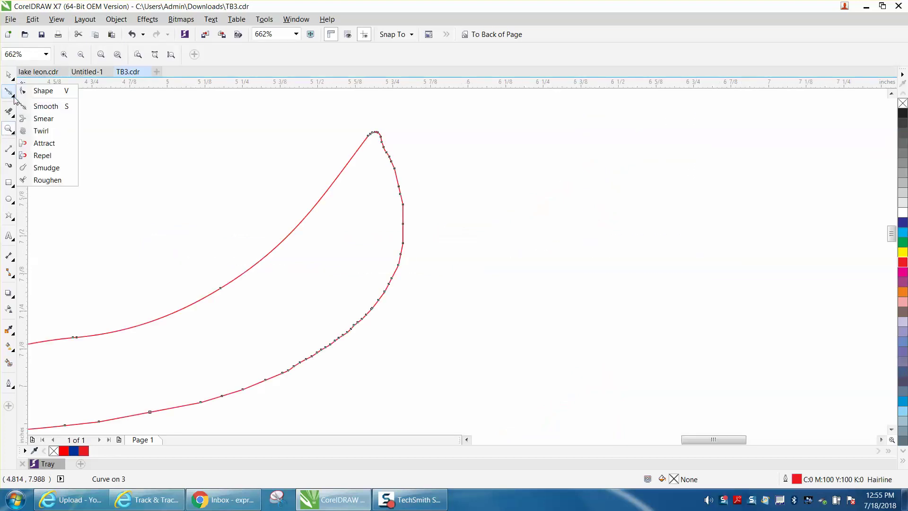
left_click(44, 105)
mouse_move(407, 203)
left_mouse_down()
mouse_move(385, 141)
mouse_move(414, 217)
mouse_move(395, 255)
mouse_move(291, 363)
mouse_move(334, 344)
mouse_move(375, 305)
mouse_move(393, 247)
mouse_move(391, 160)
mouse_move(402, 243)
mouse_move(341, 336)
mouse_move(299, 371)
mouse_move(188, 403)
mouse_move(193, 291)
mouse_move(156, 318)
mouse_move(89, 321)
left_mouse_up()
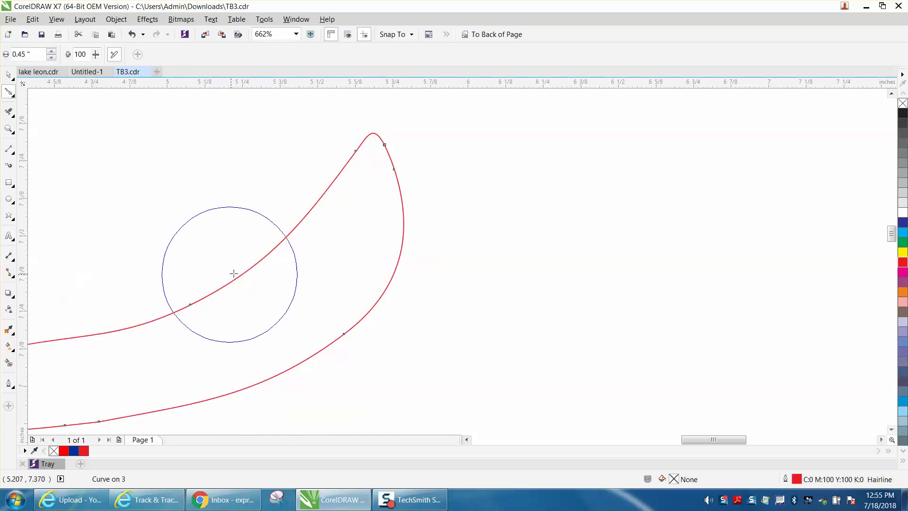
scroll(291, 274, "down", 3)
scroll(290, 274, "down", 2)
mouse_move(257, 302)
left_mouse_down()
mouse_move(278, 296)
mouse_move(107, 300)
mouse_move(212, 314)
mouse_move(175, 290)
mouse_move(262, 289)
mouse_move(322, 310)
left_mouse_up()
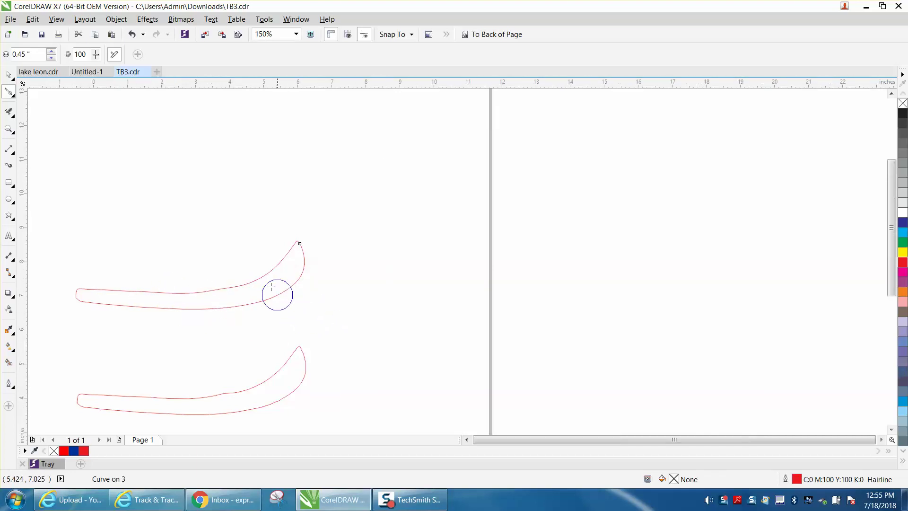
scroll(277, 293, "down", 2)
- Zoom out to the page, then zoom in on the two lower straight-backed knife outlines
scroll(268, 281, "down", 2)
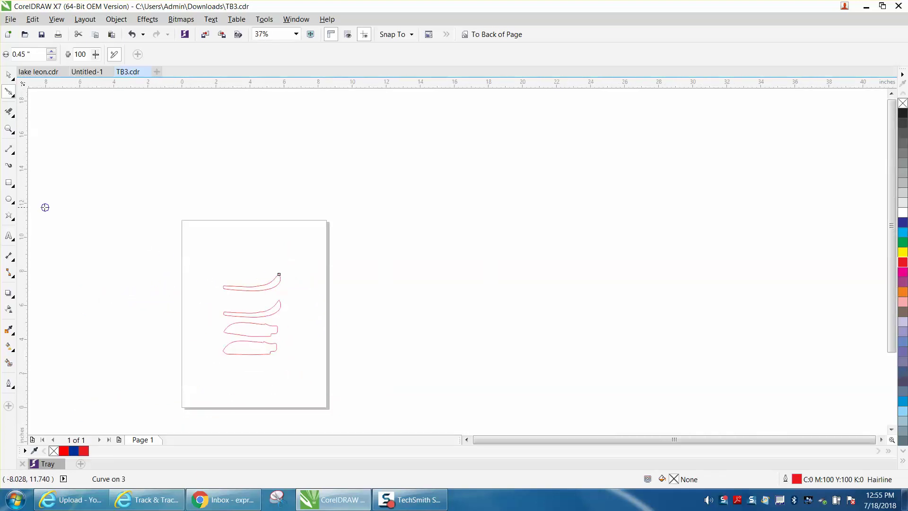
left_click(8, 129)
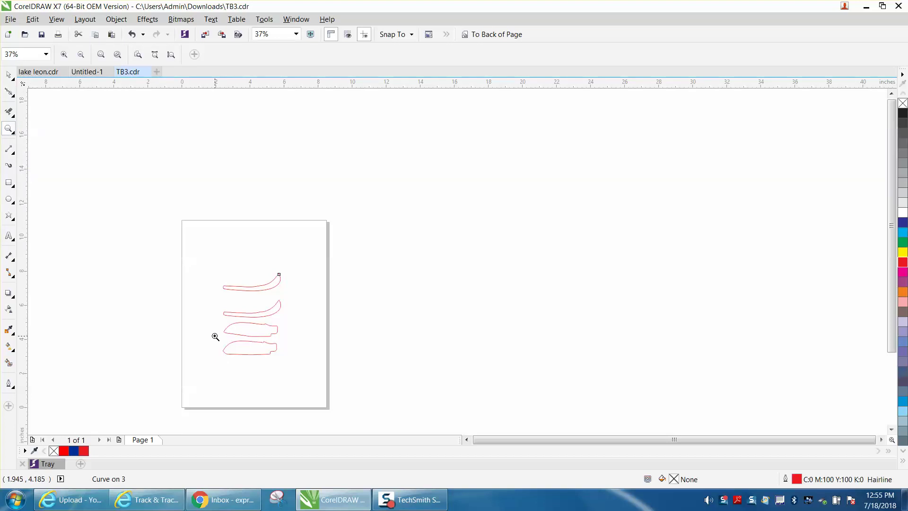
left_click_drag(218, 326, 331, 362)
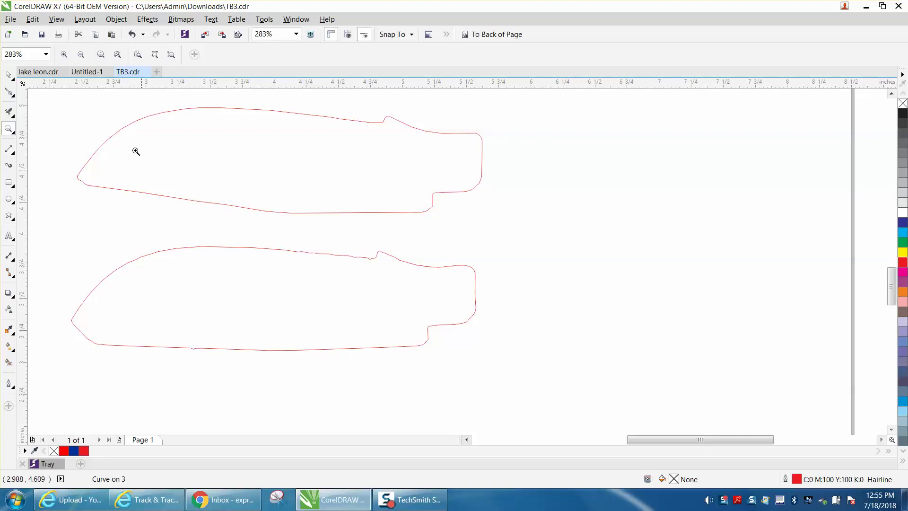
- Smart Fill the upper straight blade outline into one closed curve and drag it off the original
left_click(8, 75)
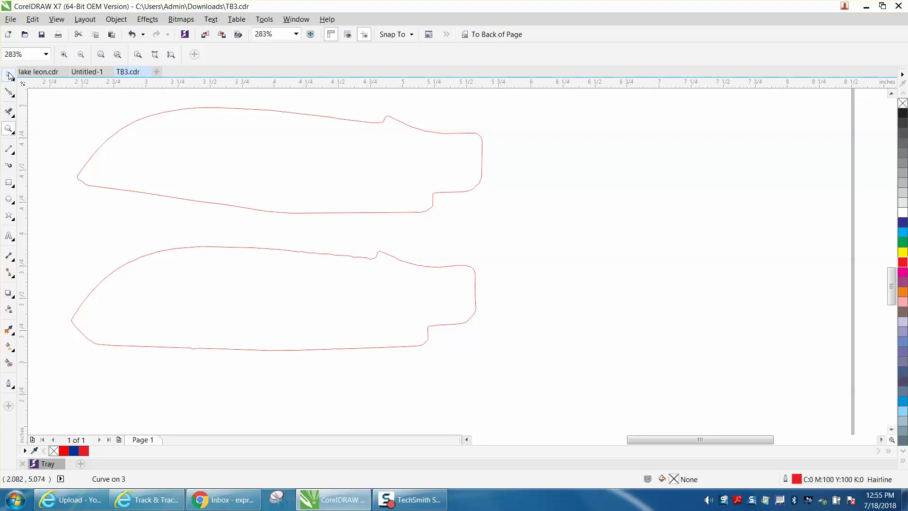
left_click(277, 112)
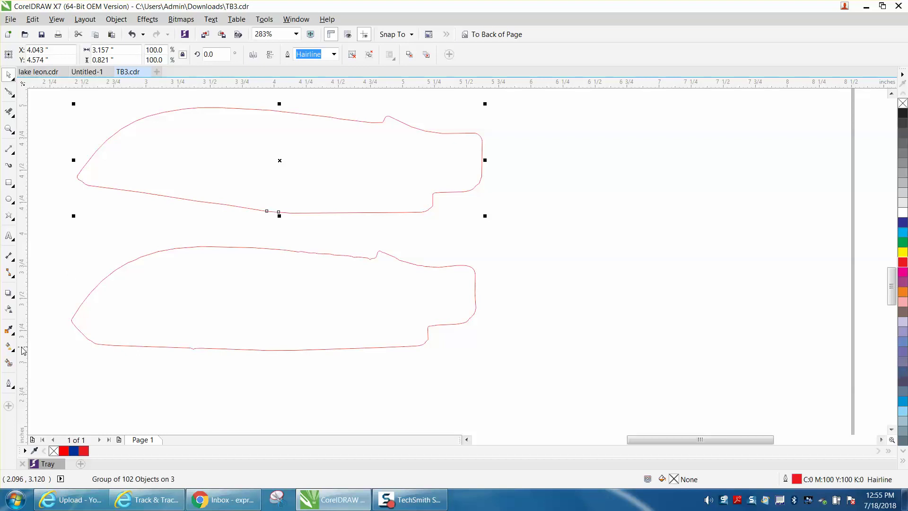
left_click(9, 363)
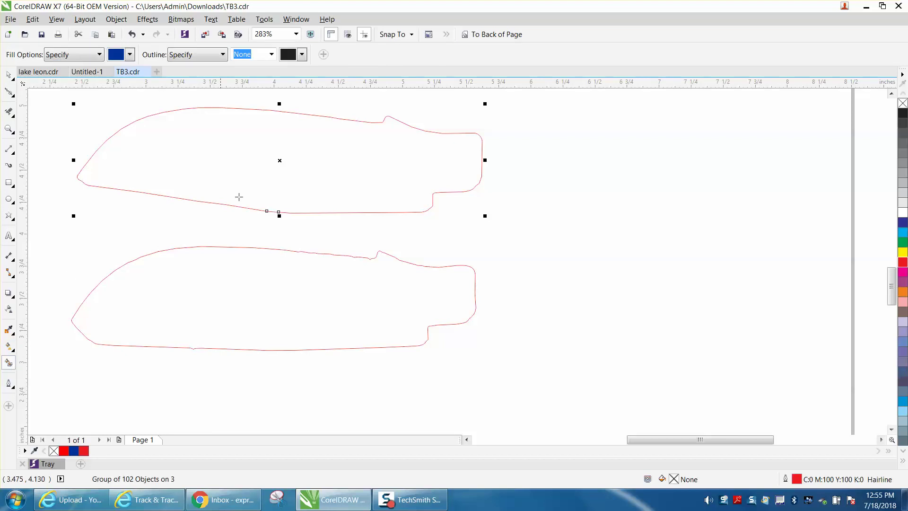
left_click(287, 176)
key("space")
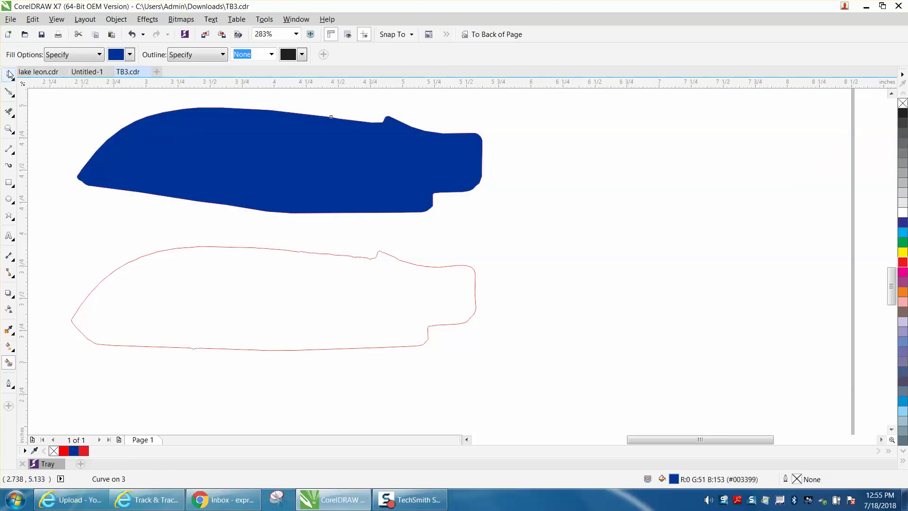
left_click_drag(289, 156, 659, 224)
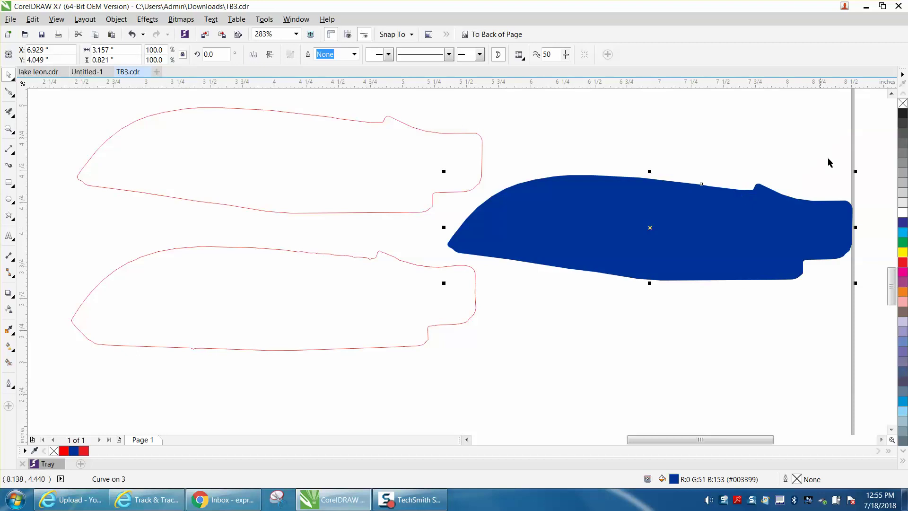
- Set the new curve to no fill with a red outline and move it right of the page
left_click(902, 103)
right_click(902, 261)
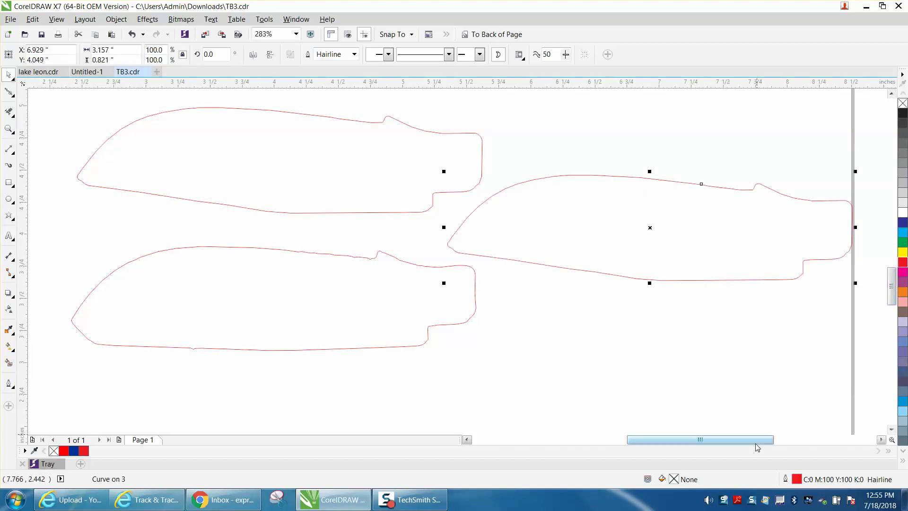
left_click_drag(756, 443, 808, 443)
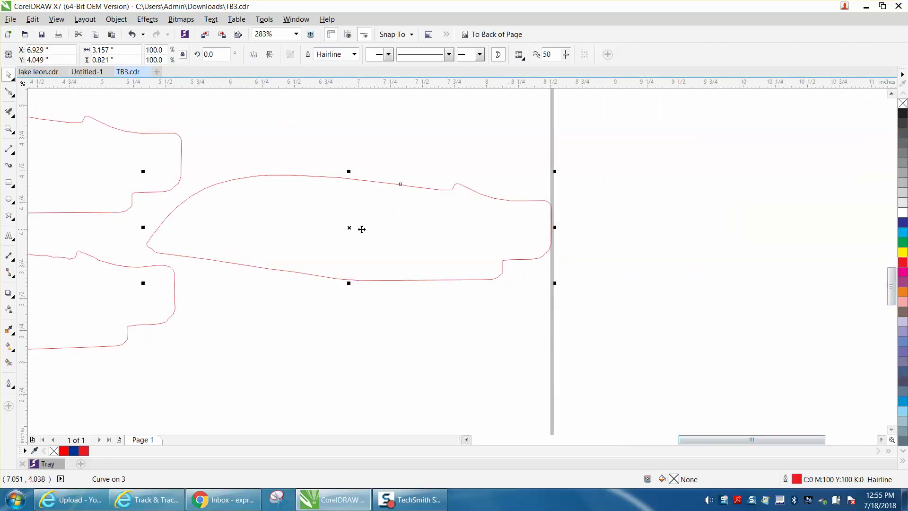
scroll(379, 225, "down", 3)
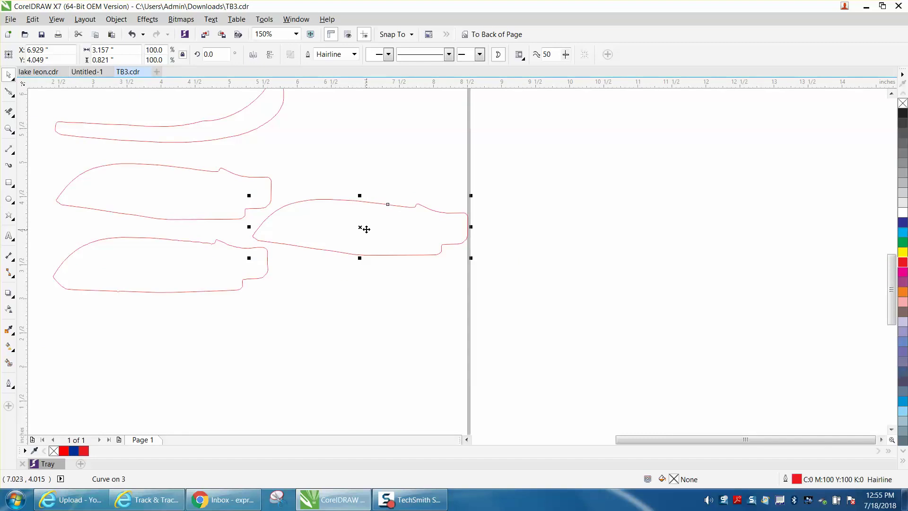
left_click_drag(366, 229, 634, 225)
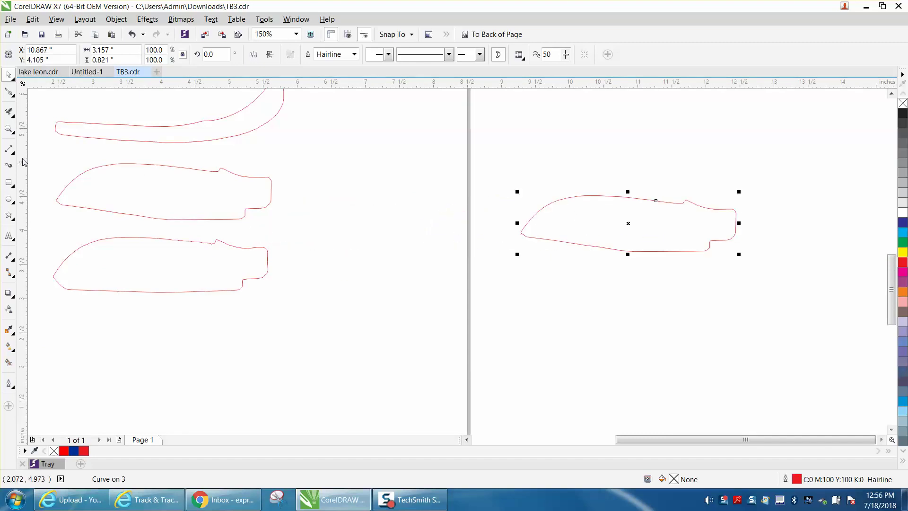
- Zoom in on the traced curve's handle end and its right corner, with the Shape tool active
left_click(12, 133)
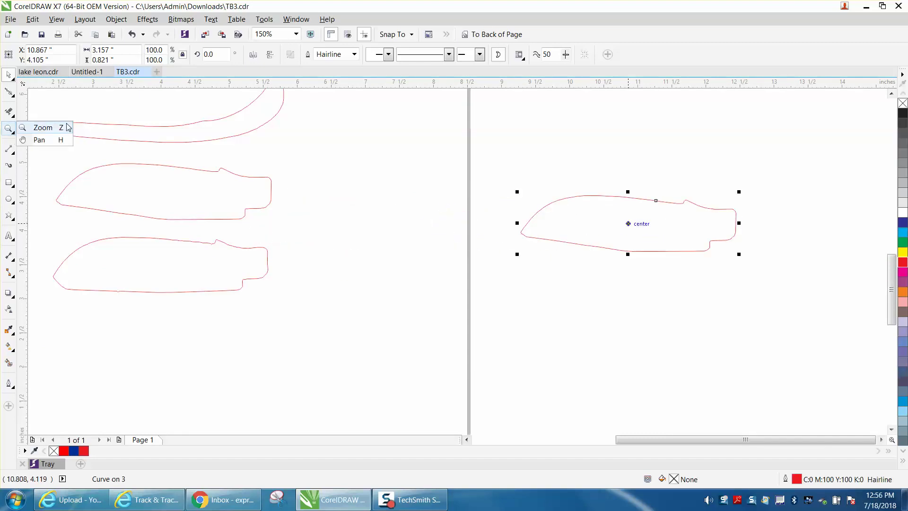
left_click(69, 128)
left_click_drag(702, 196, 782, 257)
left_click(15, 98)
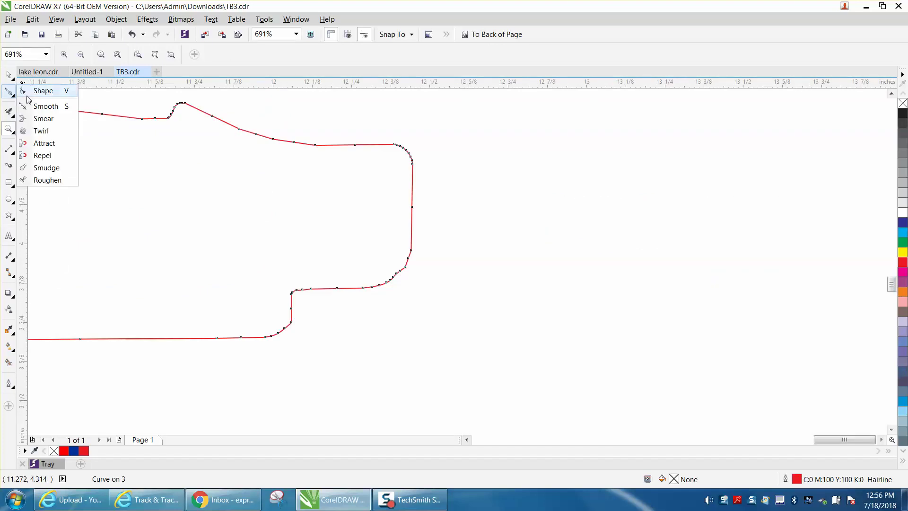
left_click(41, 88)
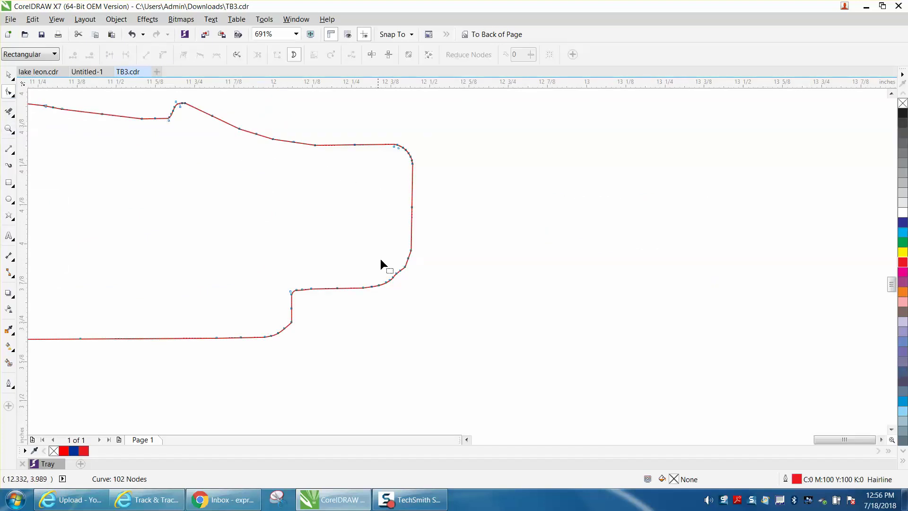
left_click(10, 128)
left_click_drag(310, 137, 505, 331)
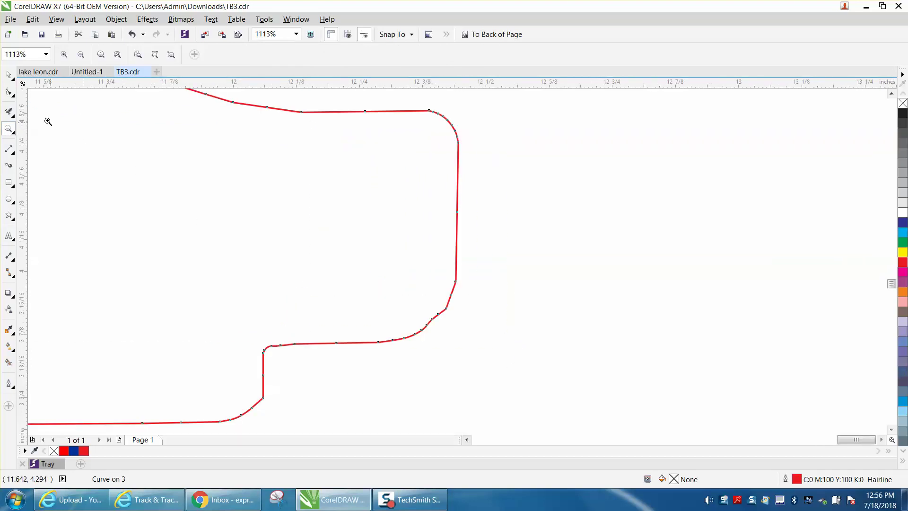
- Drag the lower-right corner node down, delete stray nodes, and convert the hump To Line (96 nodes)
left_click(10, 94)
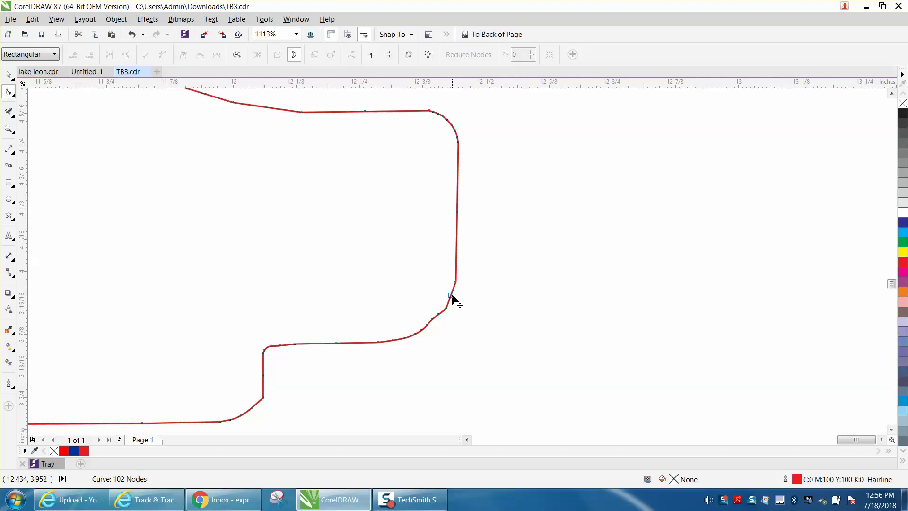
left_click_drag(450, 295, 452, 344)
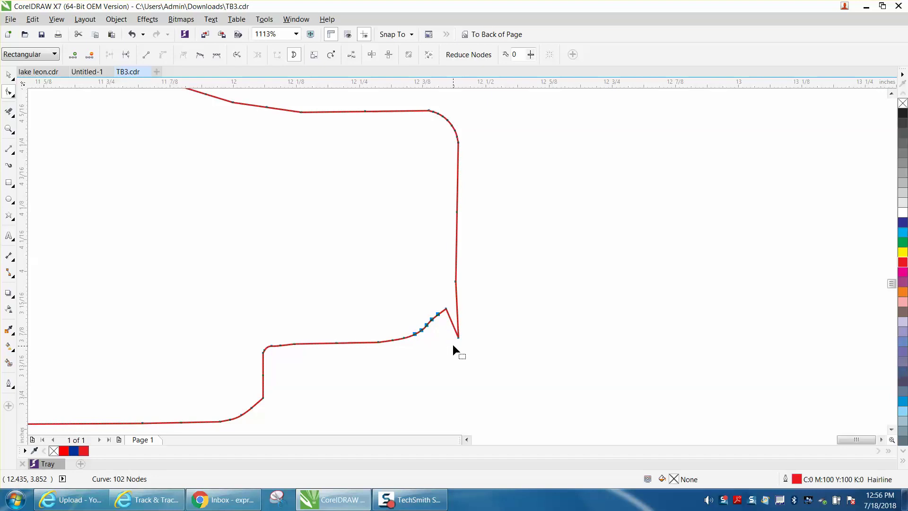
key("Delete")
key("Delete")
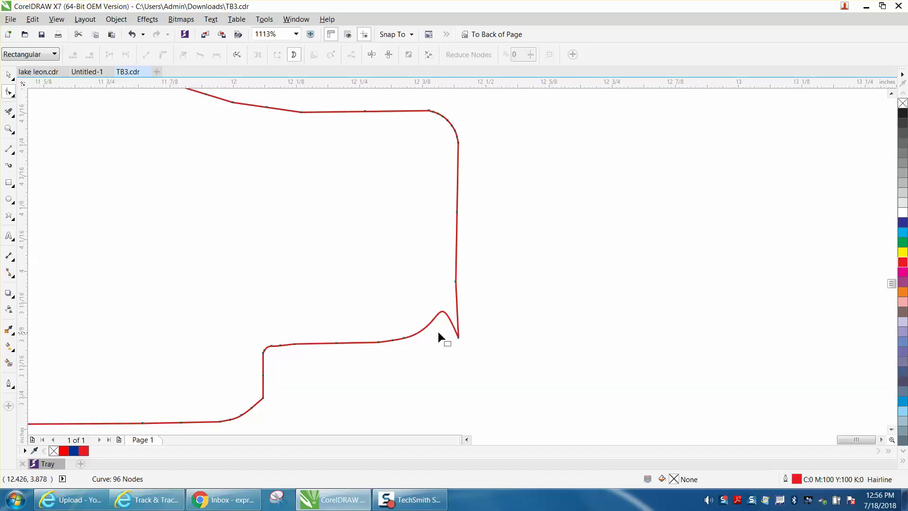
left_click_drag(391, 268, 501, 366)
right_click(459, 338)
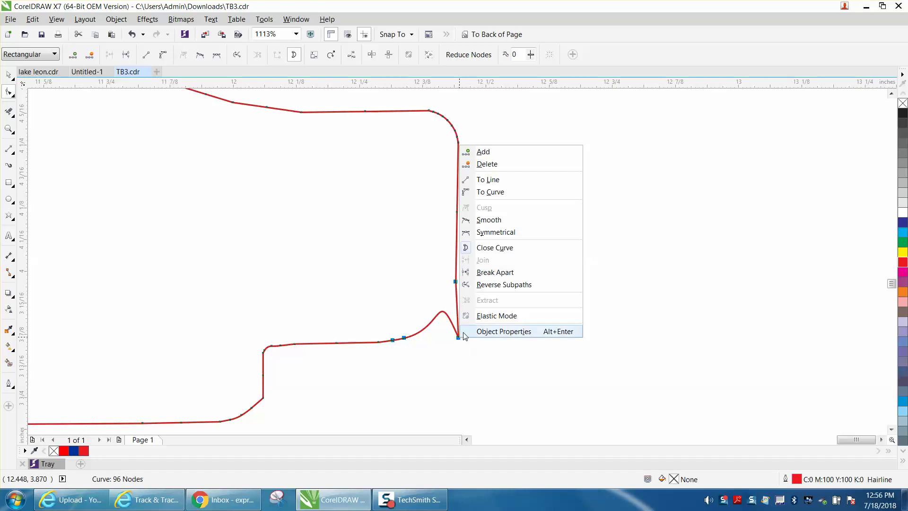
left_click(499, 181)
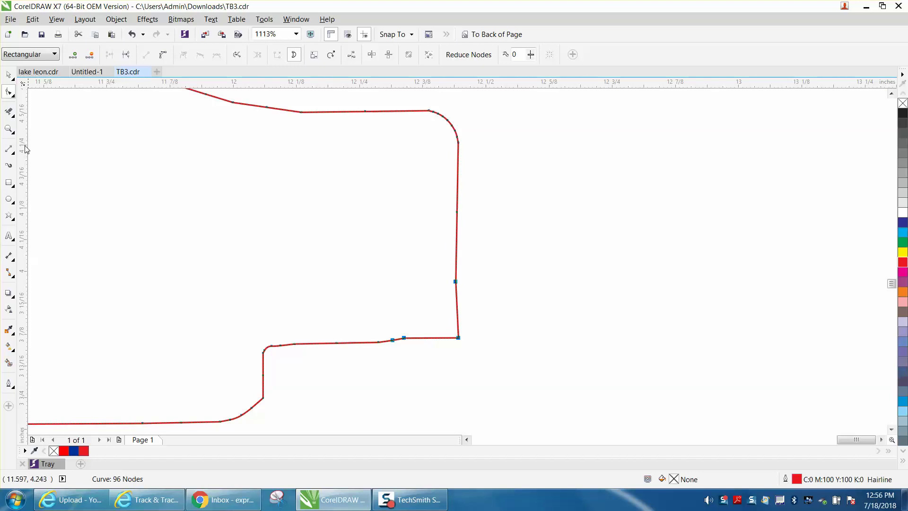
- Zoom in on the rounded upper-right handle corner and pull its node up level with the top edge
left_click(9, 129)
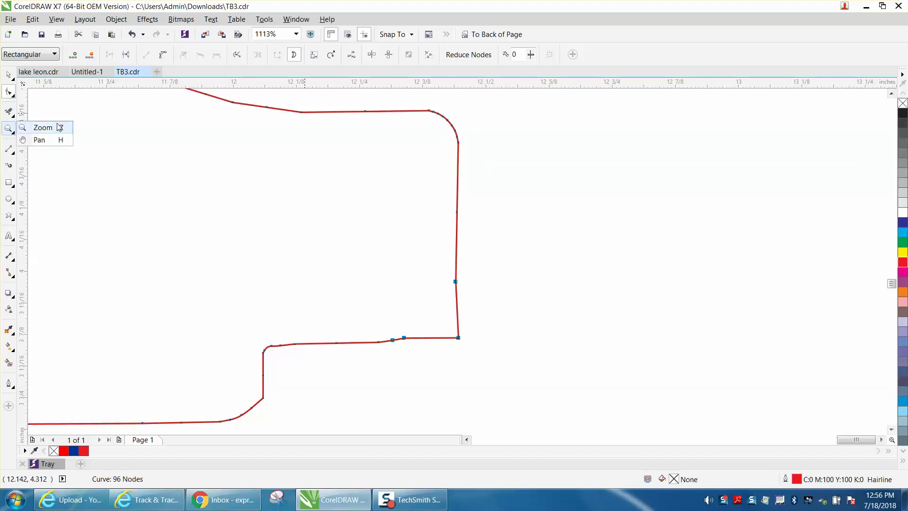
left_click(42, 127)
left_click_drag(361, 97, 516, 185)
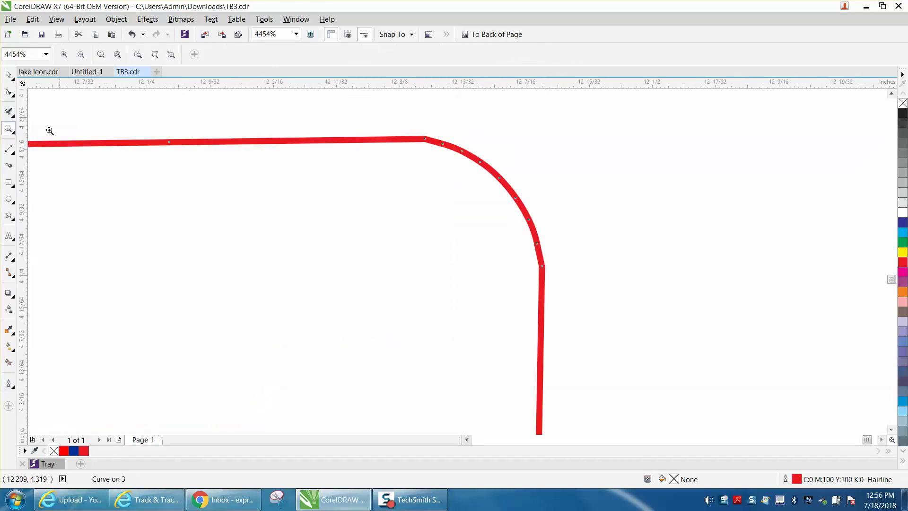
left_click(9, 92)
left_click(539, 237)
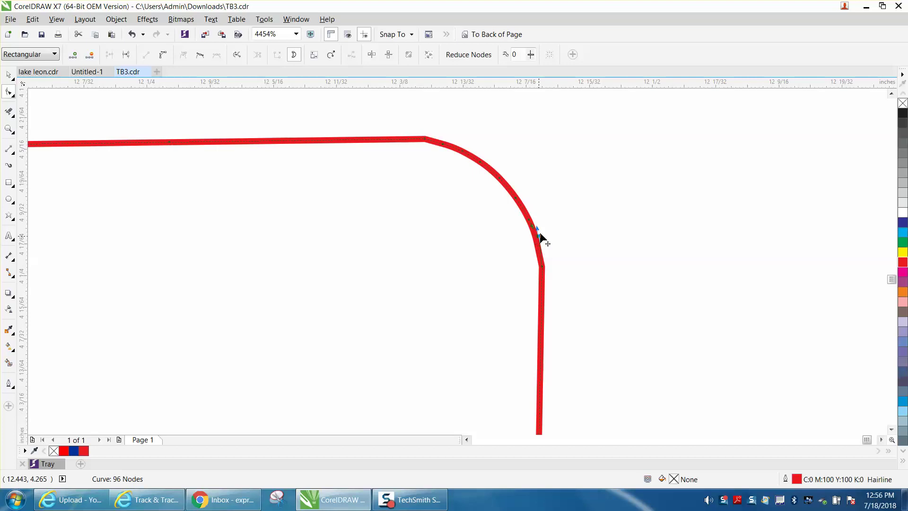
left_click_drag(539, 237, 545, 136)
- Delete the rounded curve's nodes and convert the corner segment To Line, leaving 90 nodes
left_click_drag(442, 130, 533, 230)
key("XF86Calculator")
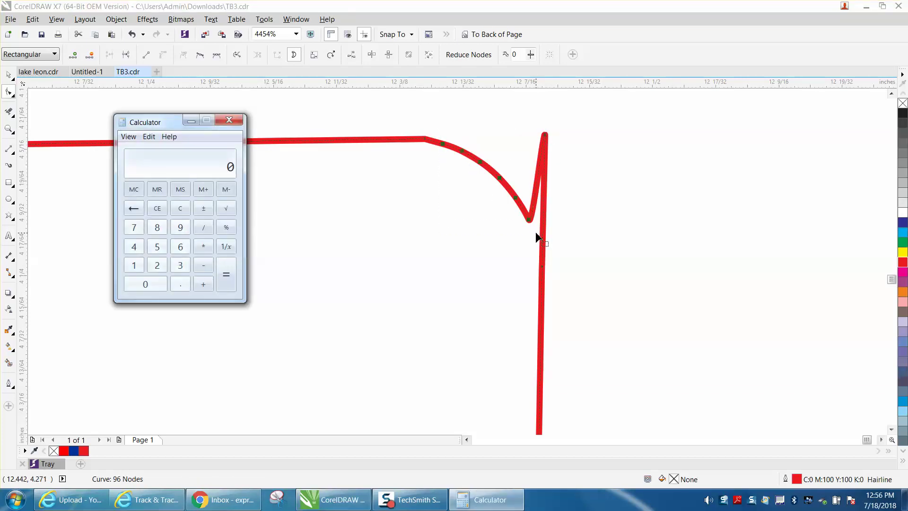
key("alt+F4")
key("Delete")
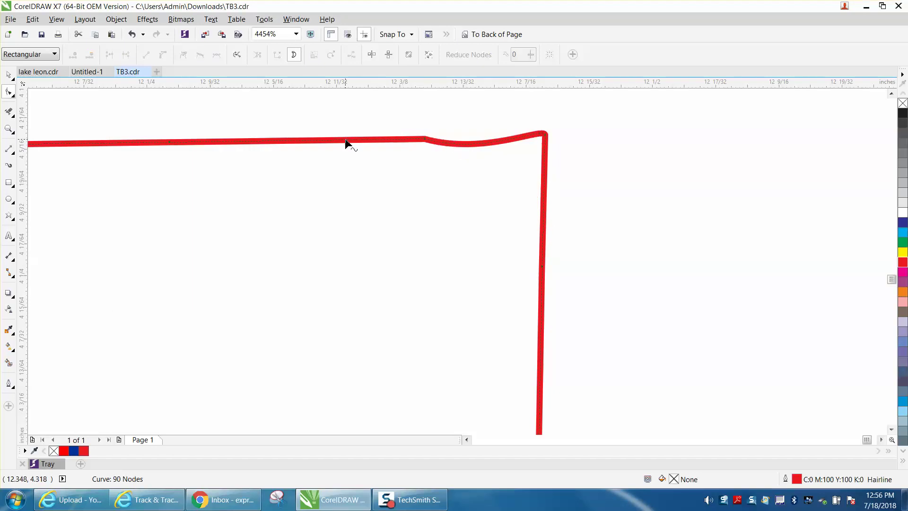
left_click_drag(385, 102, 597, 331)
right_click(542, 268)
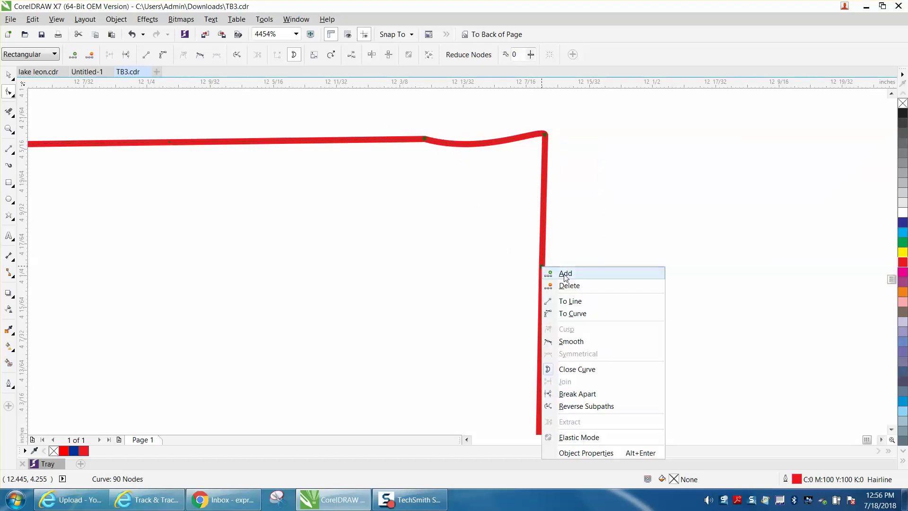
left_click(571, 303)
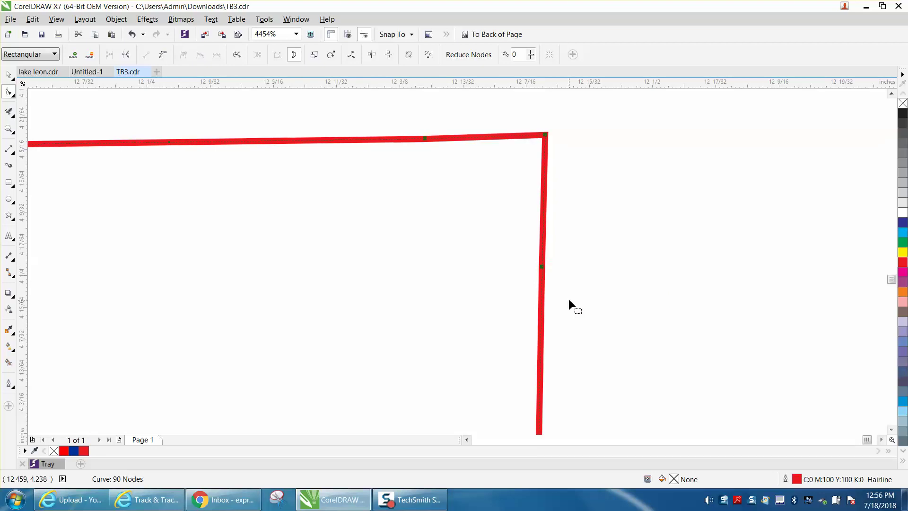
scroll(541, 272, "down", 6)
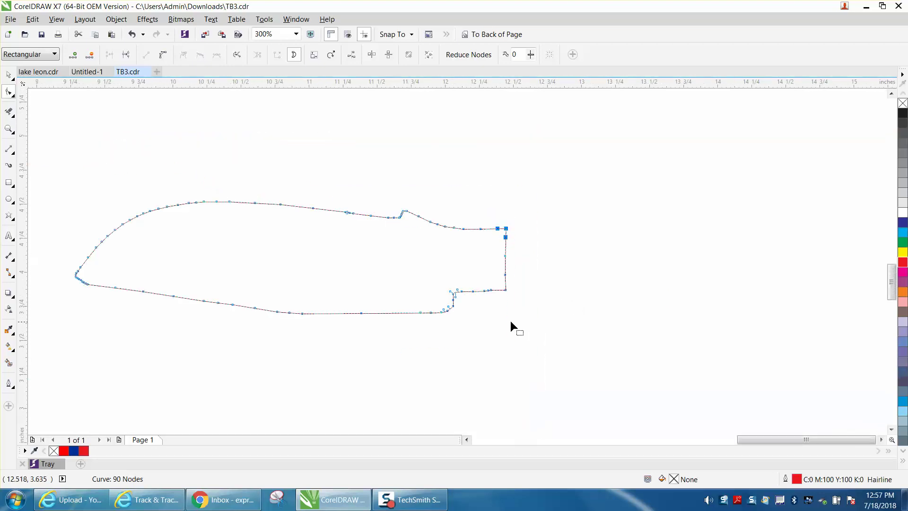
- Zoom into the handle's right end and delete three surplus right-edge nodes, leaving 87 nodes
left_click(9, 129)
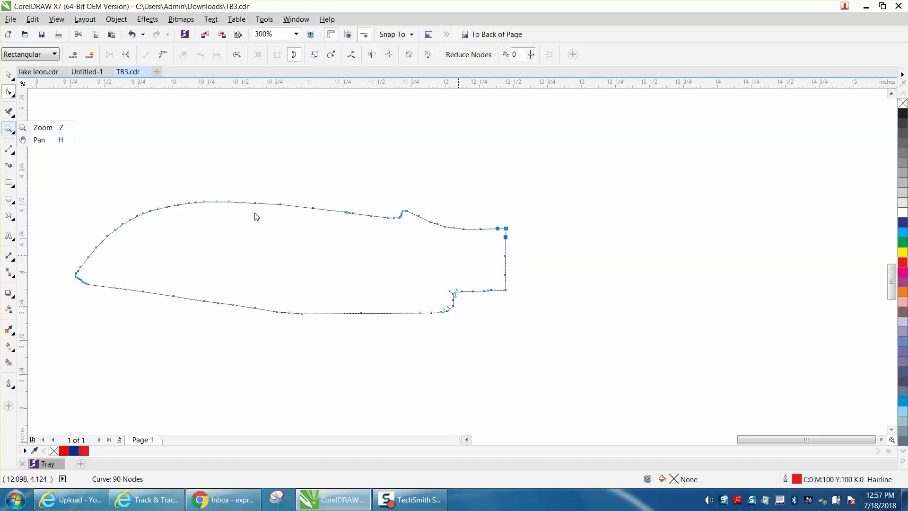
left_click(43, 127)
left_click_drag(441, 203, 597, 353)
left_click(9, 112)
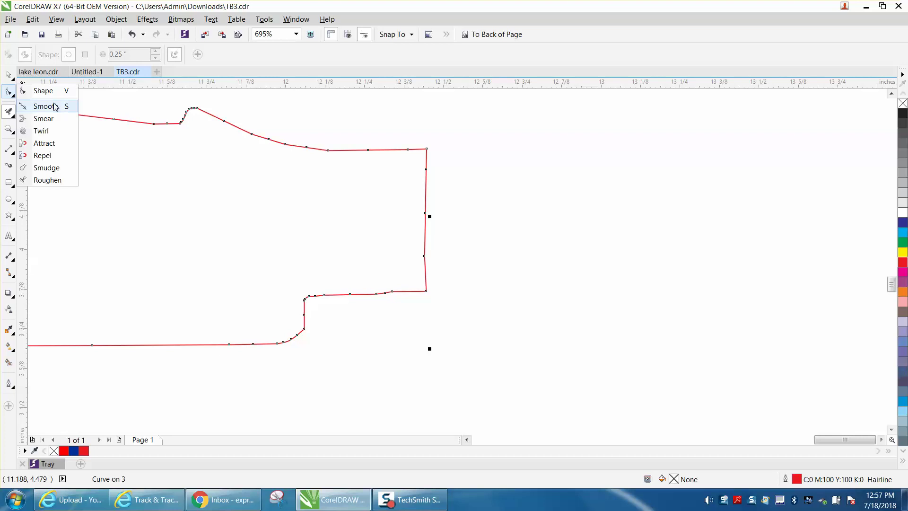
left_click(55, 106)
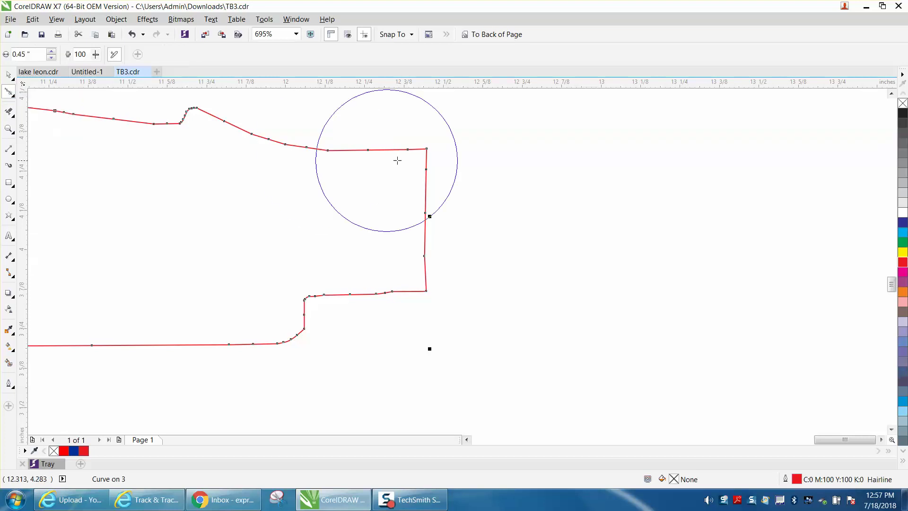
left_click(12, 94)
left_click(33, 89)
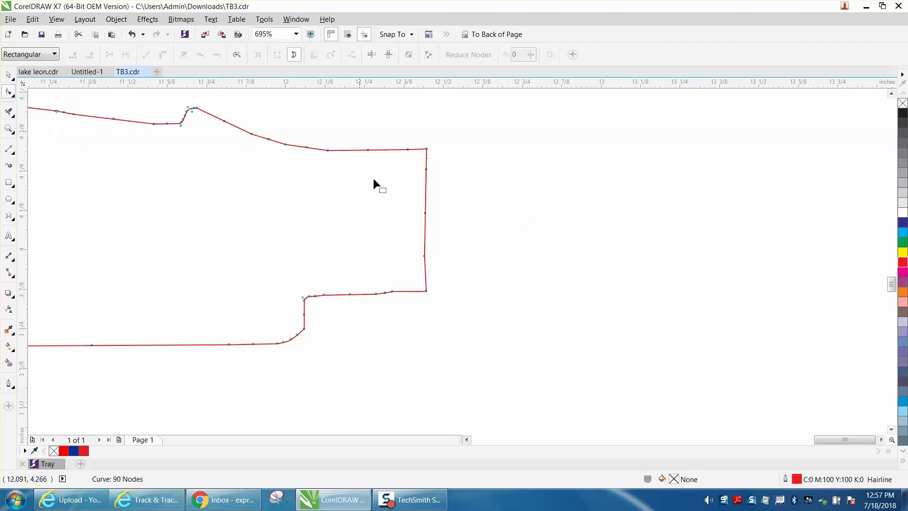
left_click_drag(451, 193, 408, 267)
key("Delete")
- Convert the right edge between its top and bottom corner nodes into a straight line
left_click(8, 129)
left_click_drag(339, 127, 539, 328)
left_click(8, 148)
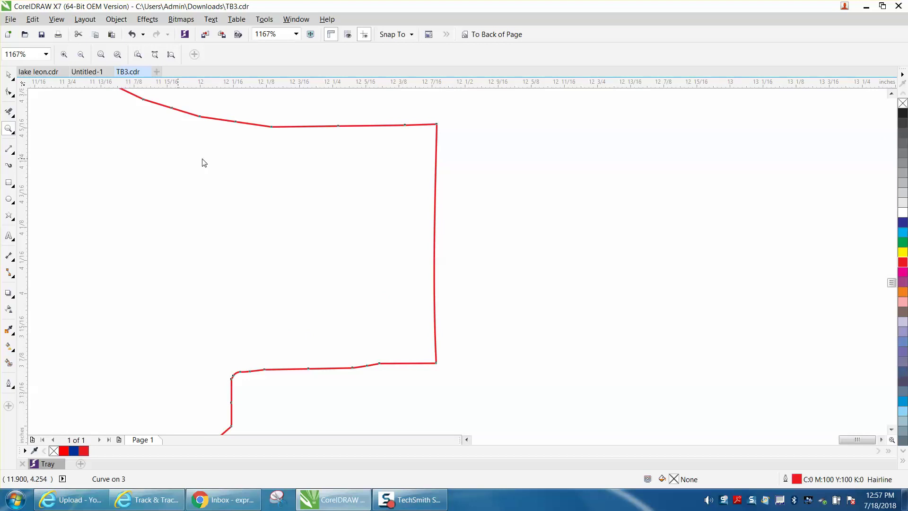
left_click(436, 159)
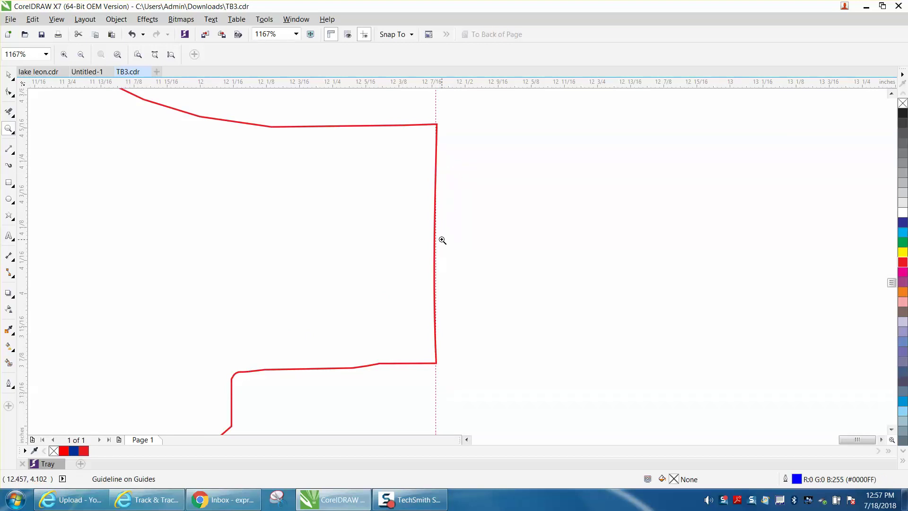
left_click(9, 91)
left_click(420, 364)
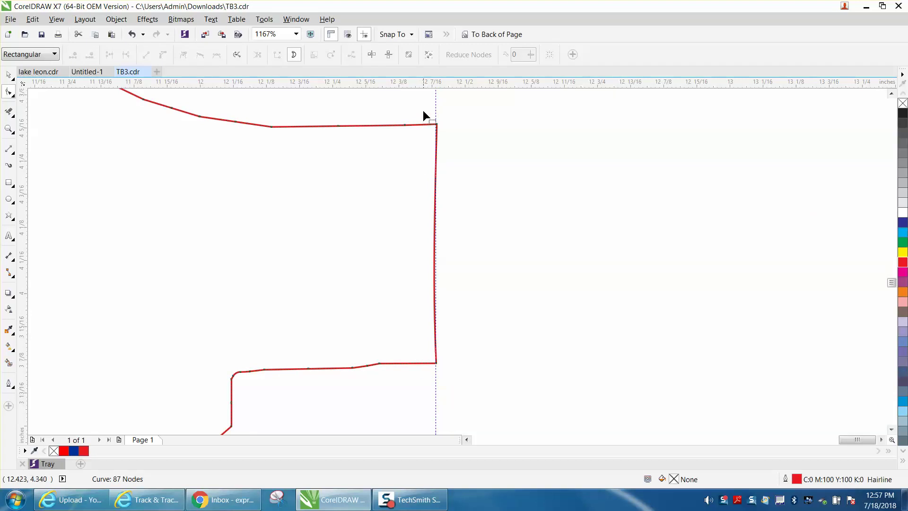
left_click_drag(423, 111, 450, 380)
right_click(437, 360)
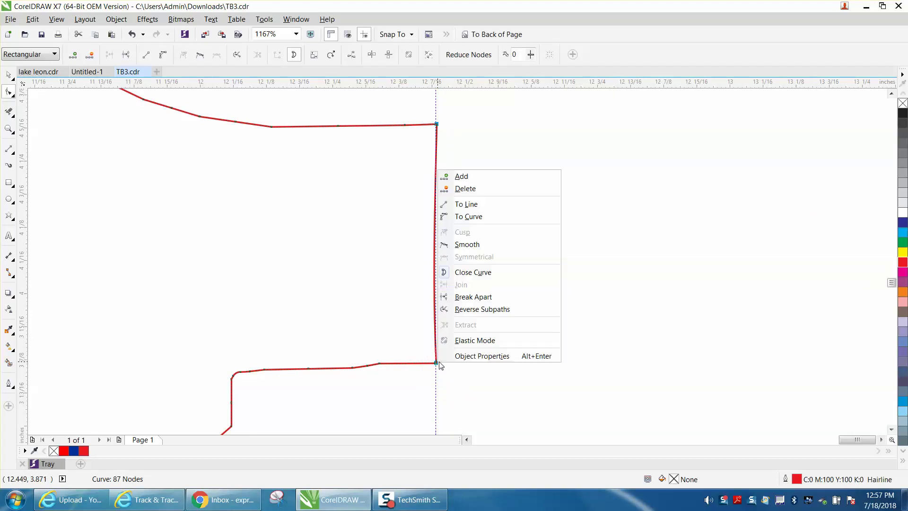
left_click(470, 203)
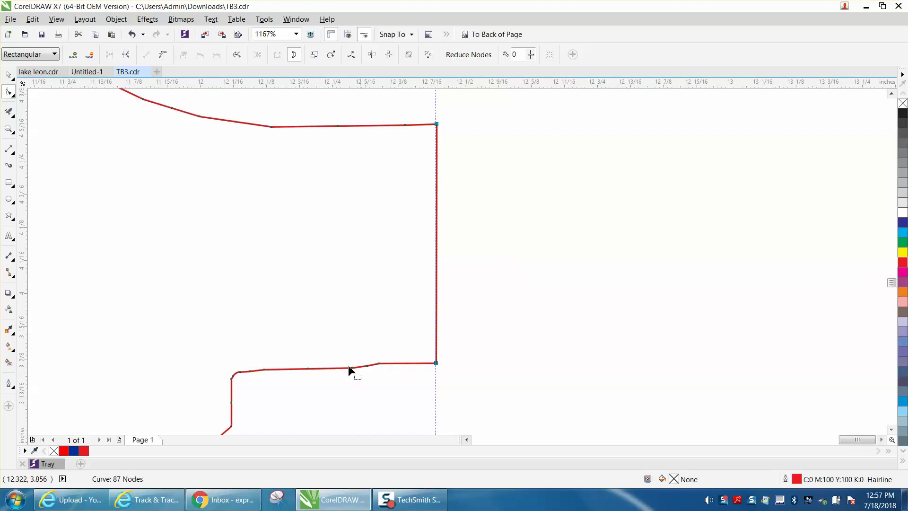
- Delete three lower-edge nodes and move the horizontal guideline up across the right edge
left_click_drag(313, 351, 406, 384)
key("Delete")
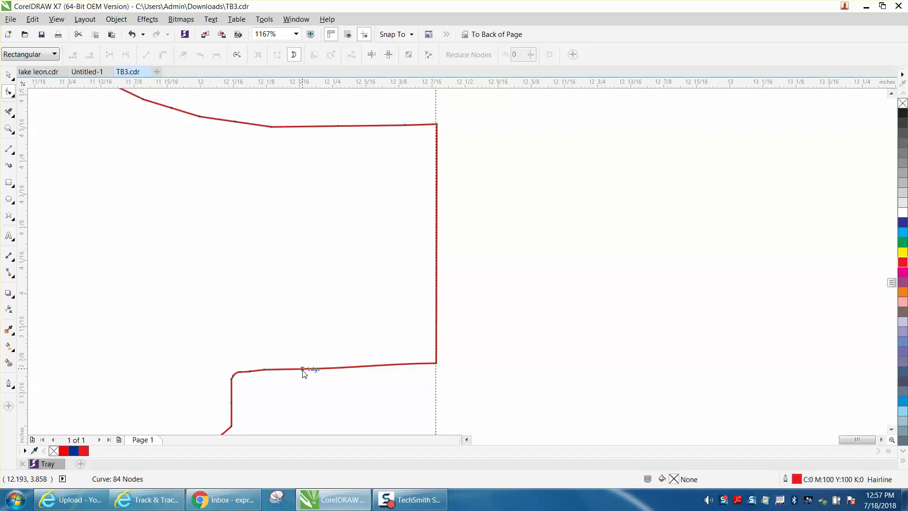
left_click_drag(303, 369, 312, 294)
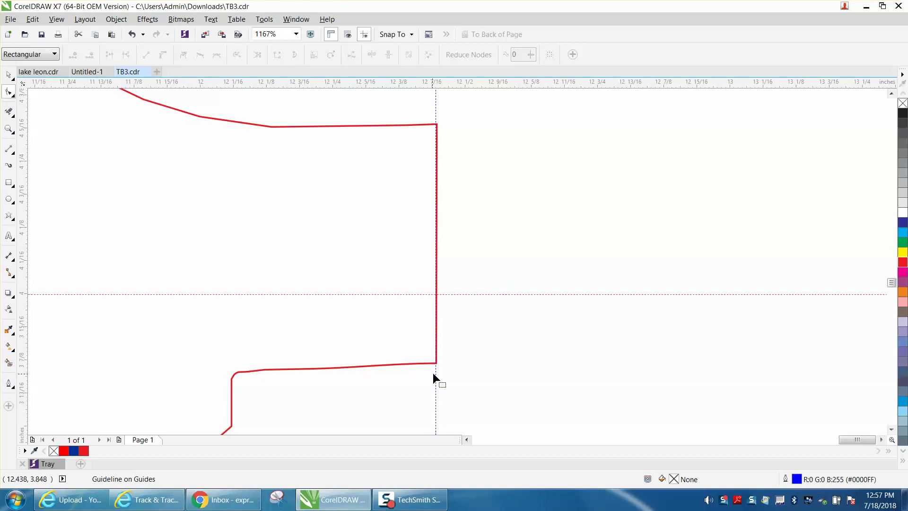
left_click(307, 367)
- Align the selected bottom-edge node with Align Nodes using Align Vertical
left_click(308, 368)
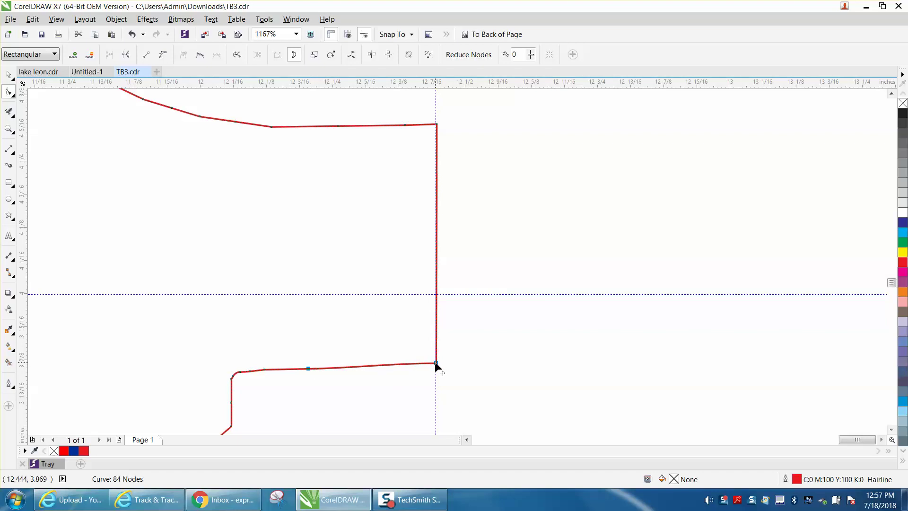
left_click(353, 56)
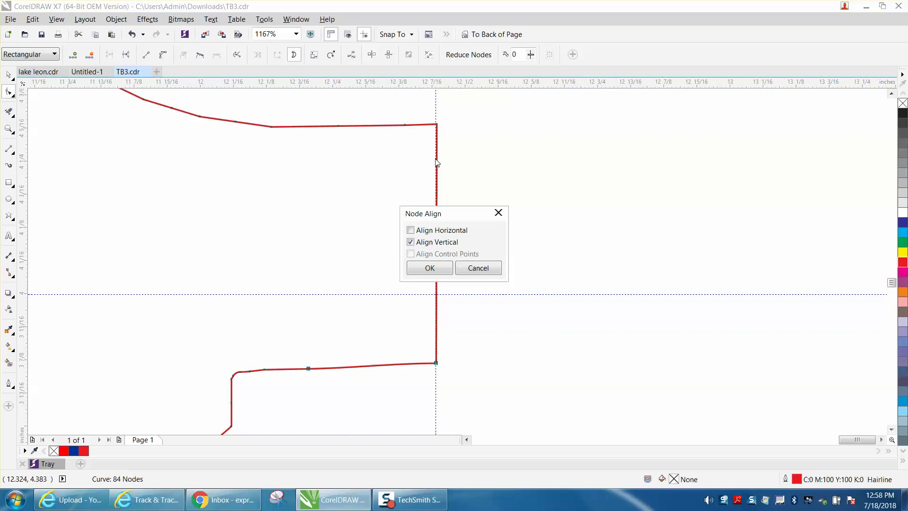
left_click(437, 273)
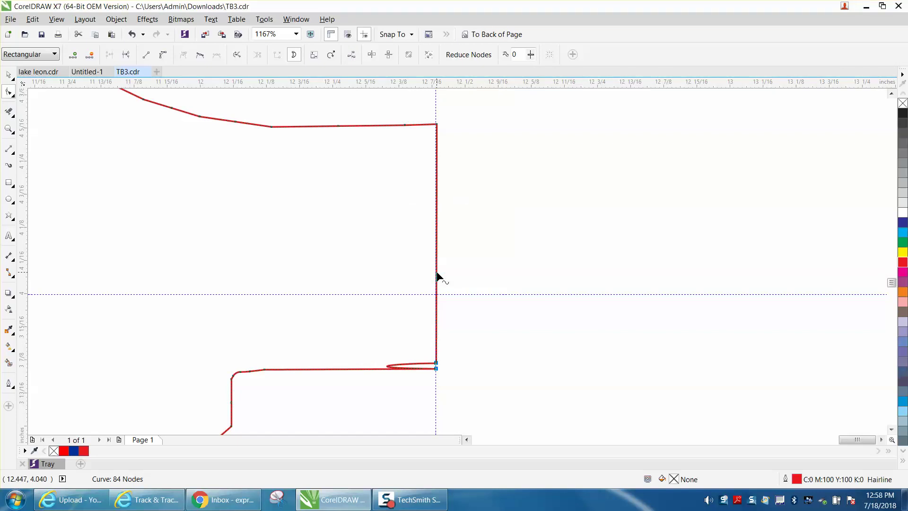
- Straighten the bottom-right corner segment and delete the stray node above it, leaving 83 nodes
left_click_drag(428, 367, 447, 381)
right_click(436, 367)
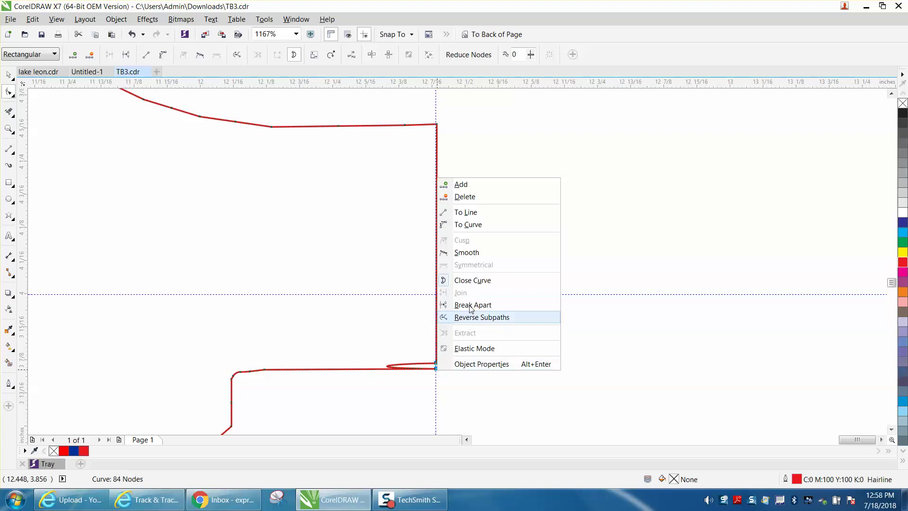
left_click(467, 212)
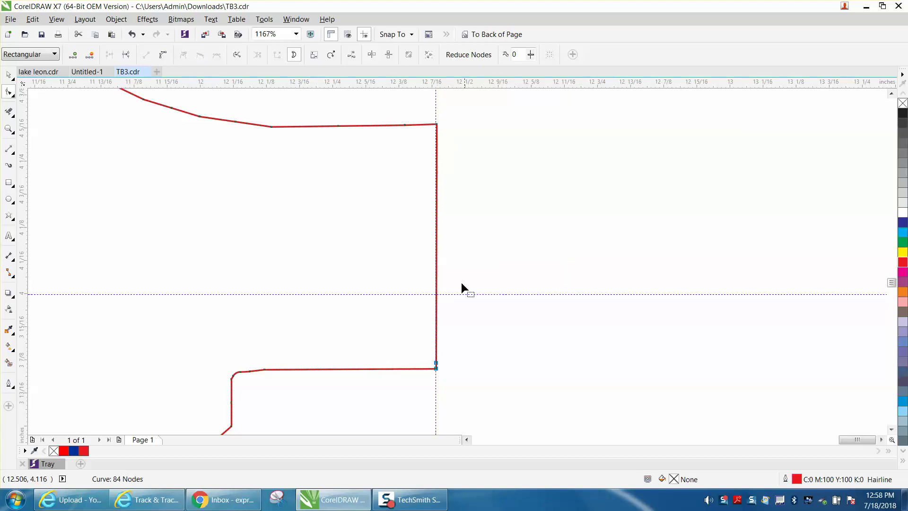
left_click(458, 368)
left_click(436, 363)
key("Delete")
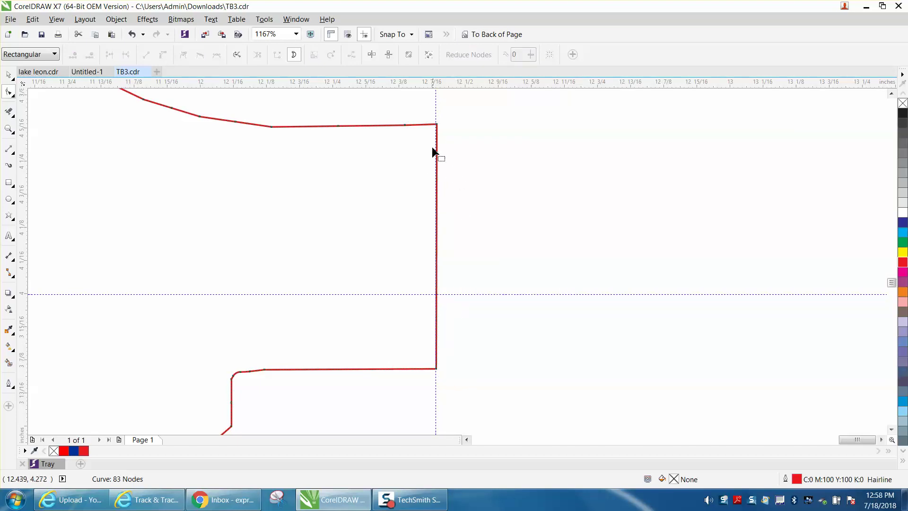
- Delete a surplus node from the handle's top edge near the top-right corner
left_click(338, 126)
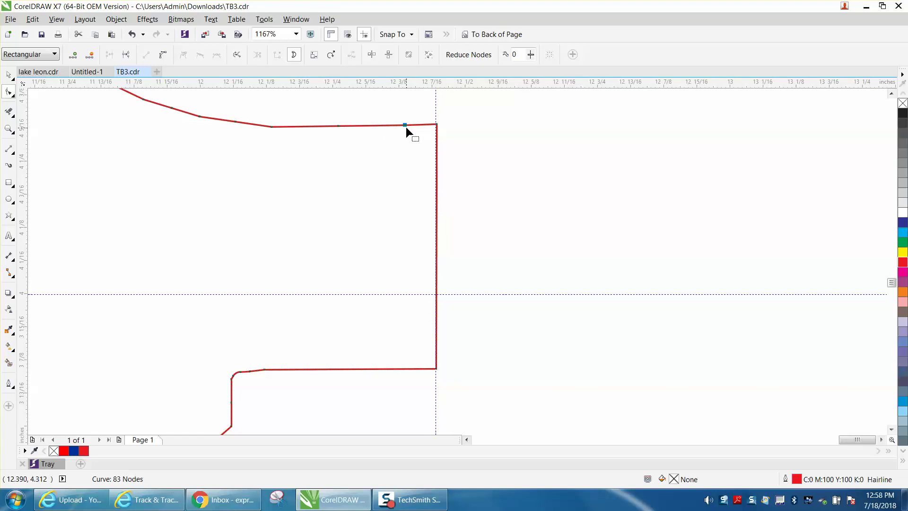
key("Delete")
left_click(338, 126)
left_click(436, 125, "shift")
right_click(437, 125)
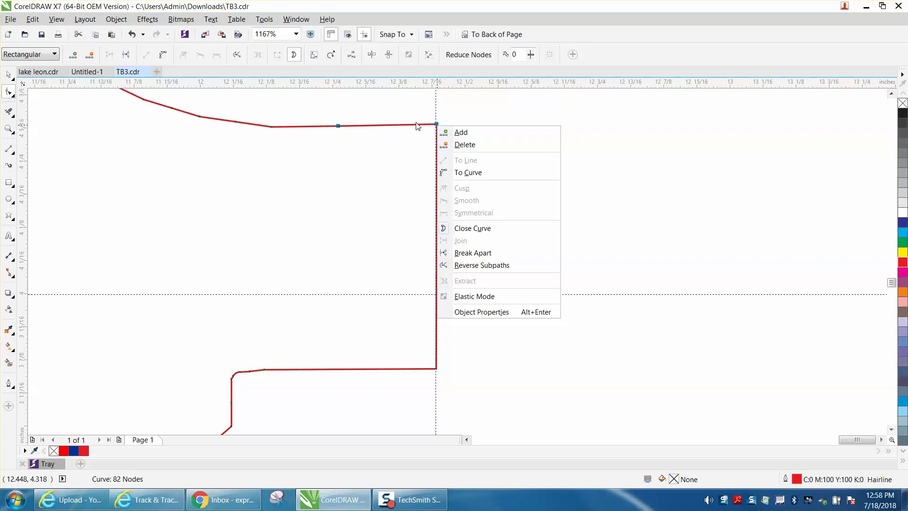
left_click(410, 110)
left_click_drag(318, 105, 452, 145)
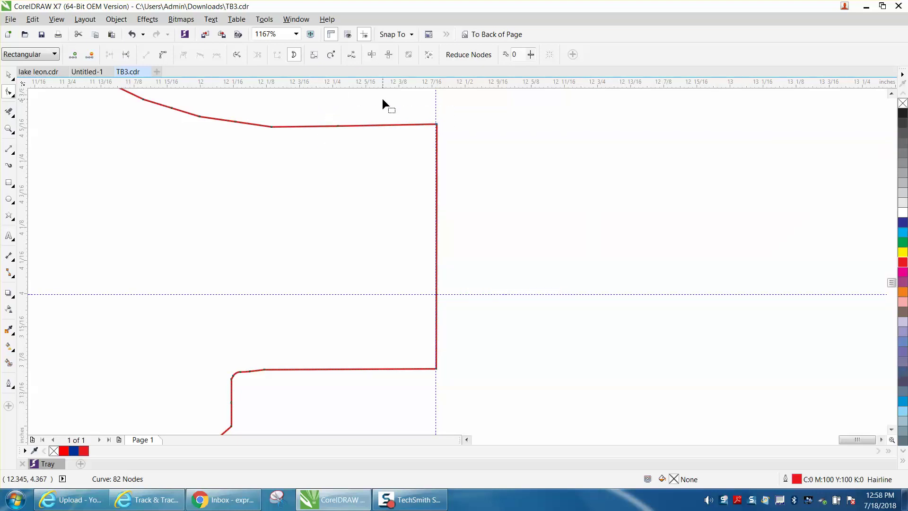
- Vertically align the top-edge node with the top-right corner node, leaving 82 nodes
left_click(337, 125)
left_click(436, 124, "shift")
left_click(352, 55)
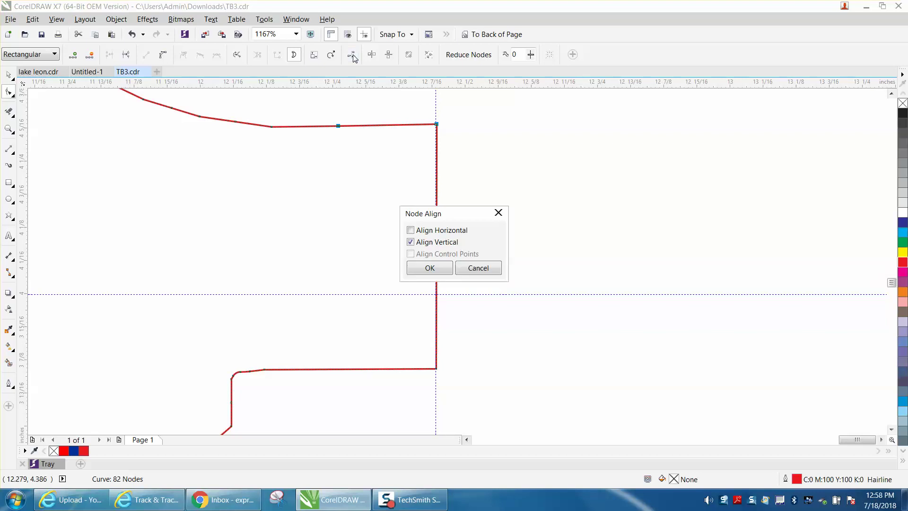
left_click(443, 269)
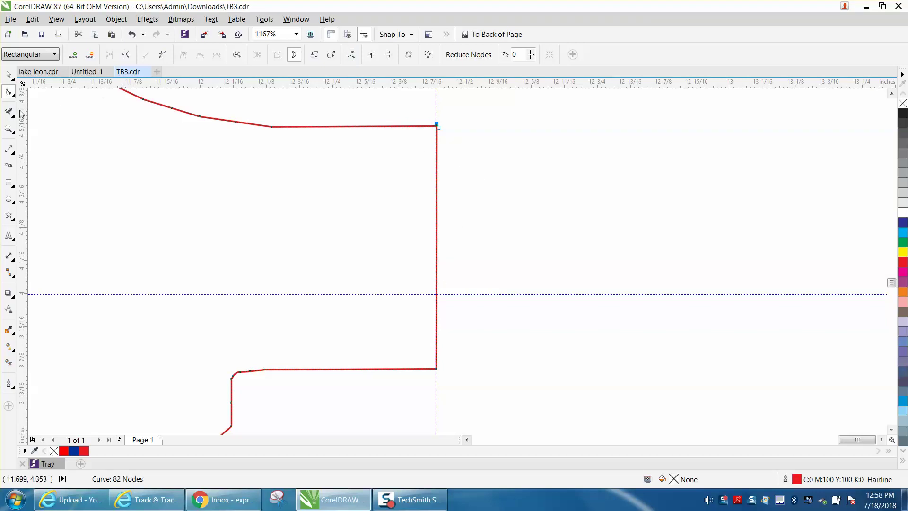
left_click(11, 130)
left_click(32, 132)
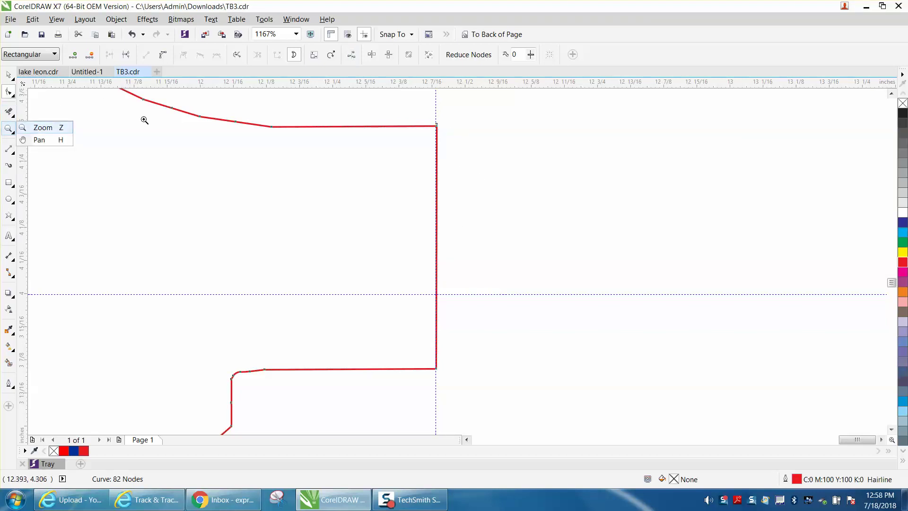
- Delete the extra node atop the vertical edge at the top corner, then reframe the whole blade
left_click_drag(422, 116, 468, 143)
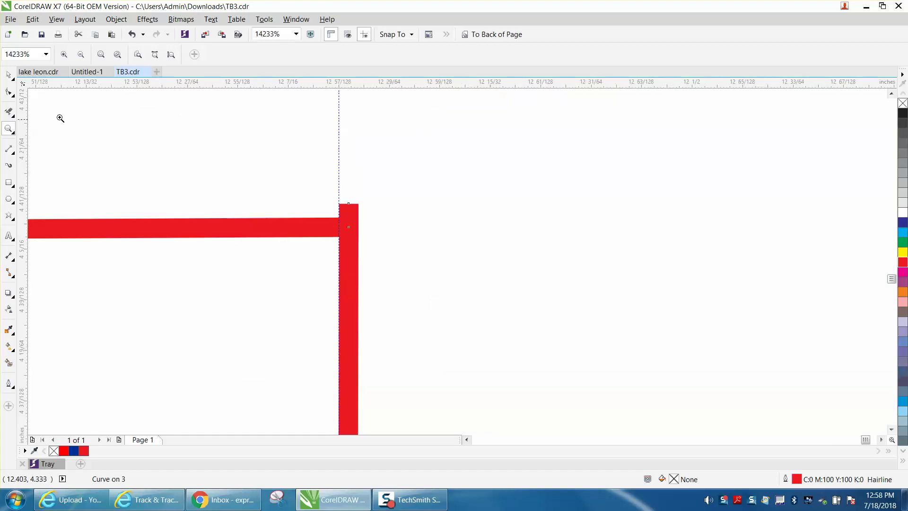
left_click(9, 91)
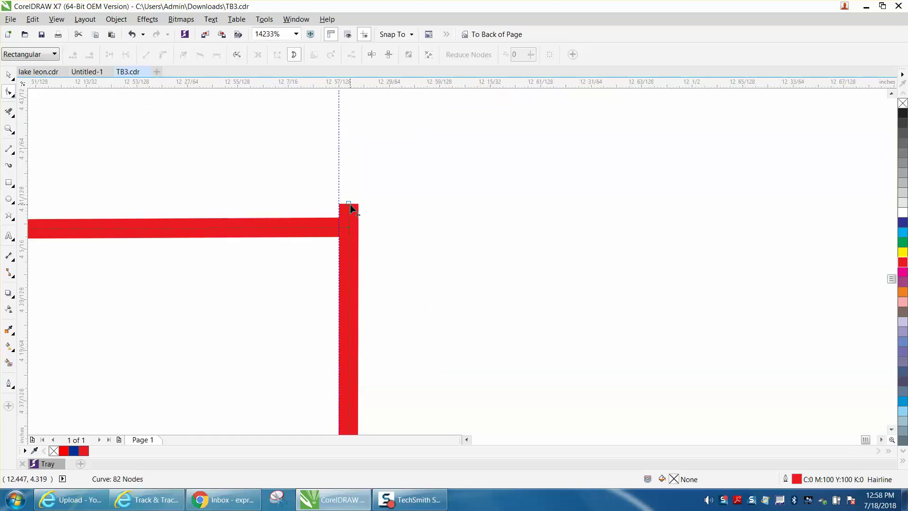
left_click(351, 204)
key("Delete")
scroll(376, 186, "down", 6)
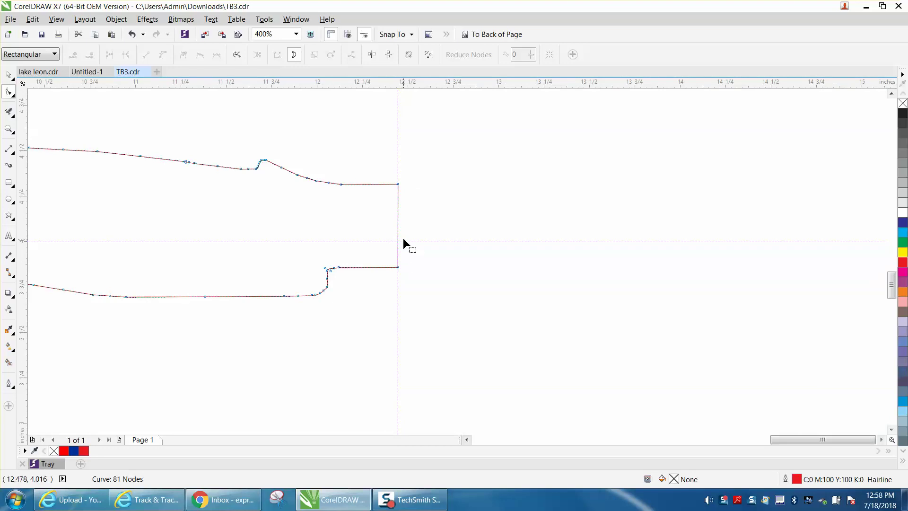
scroll(403, 241, "down", 1)
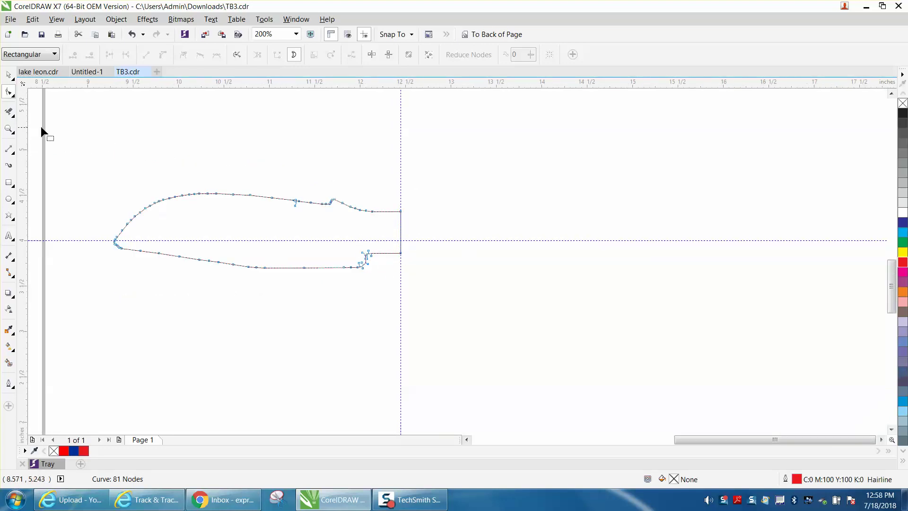
left_click(10, 128)
left_click_drag(119, 161, 400, 298)
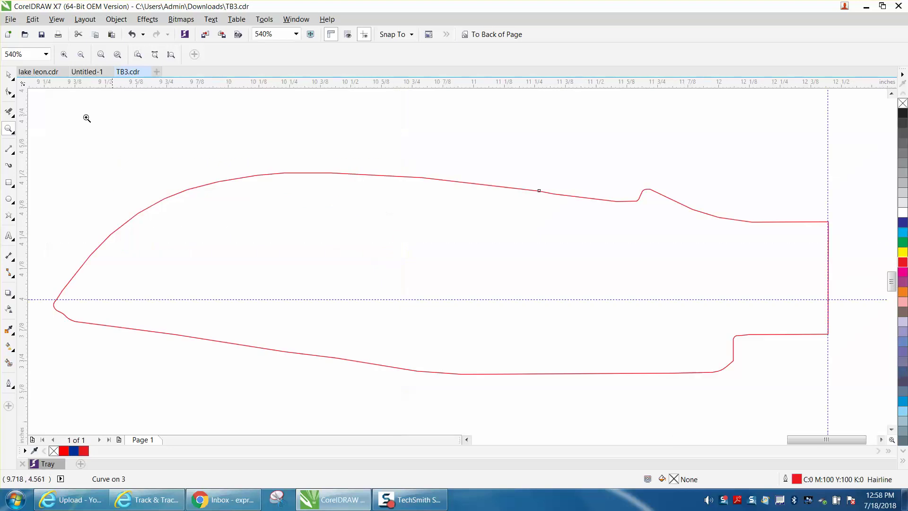
- Brush the Smooth tool along the blade outline's top edge to even out the jagged spine
left_click(10, 97)
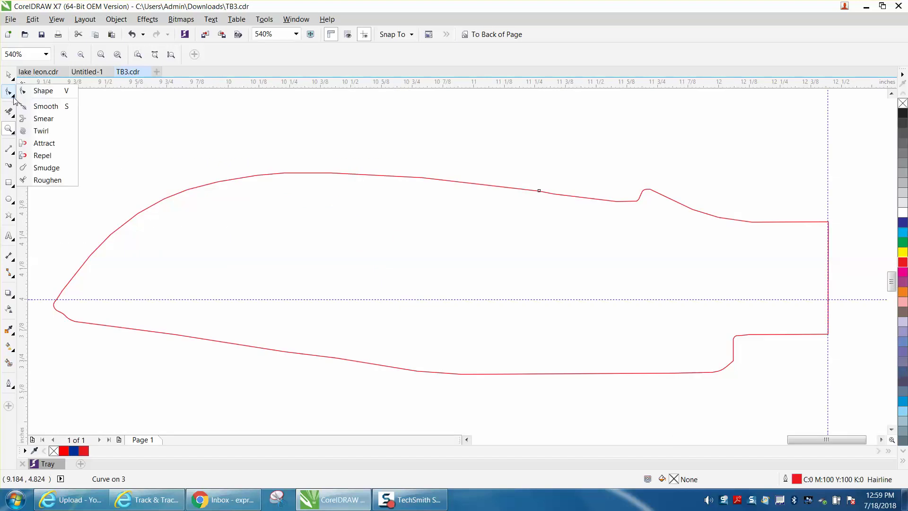
left_click(43, 107)
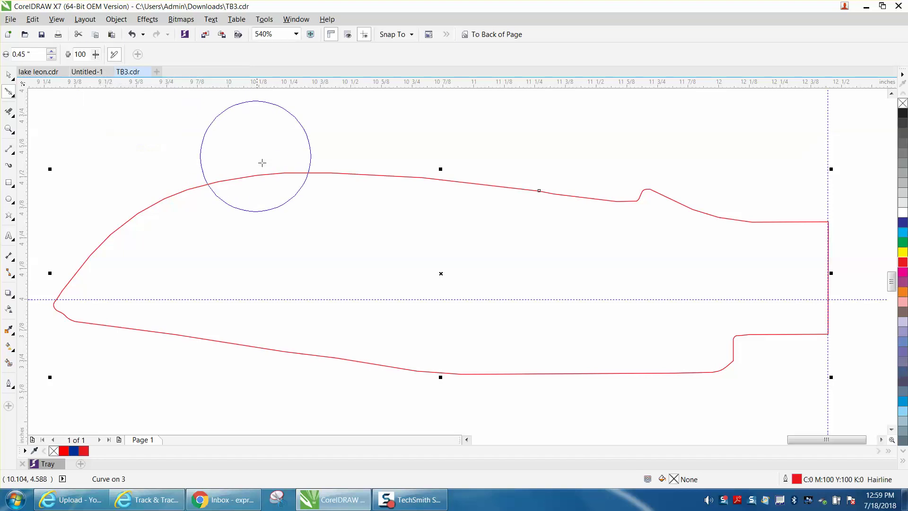
mouse_move(267, 174)
left_mouse_down()
mouse_move(231, 176)
mouse_move(447, 178)
mouse_move(542, 194)
mouse_move(213, 171)
mouse_move(168, 191)
mouse_move(91, 262)
mouse_move(72, 290)
mouse_move(77, 322)
mouse_move(442, 366)
mouse_move(706, 362)
left_mouse_up()
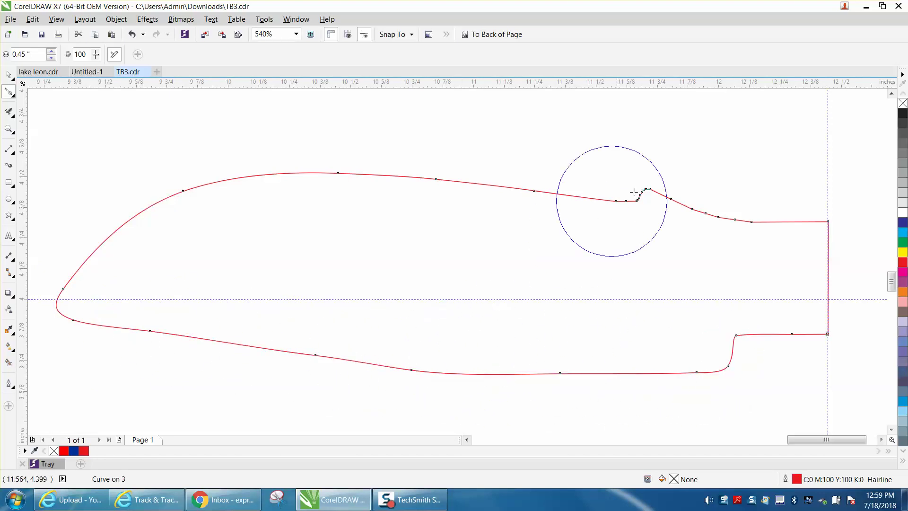
key("Escape")
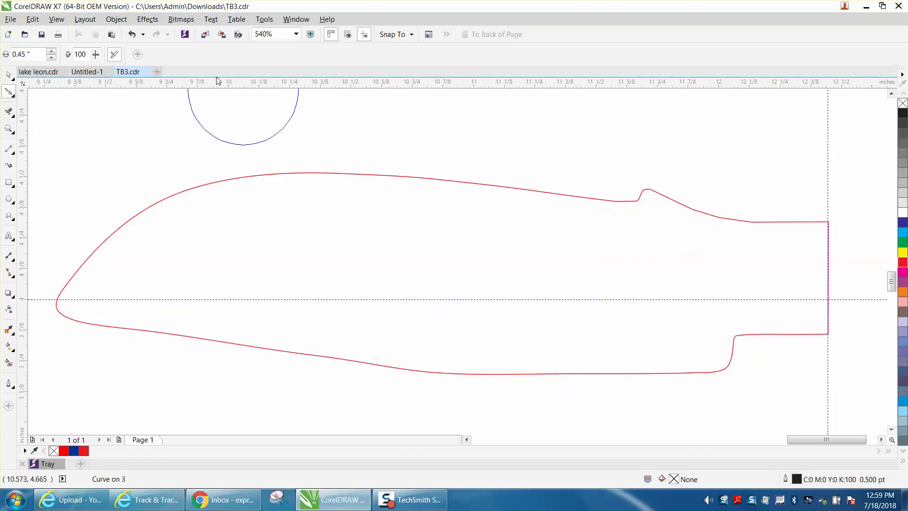
left_click(96, 54)
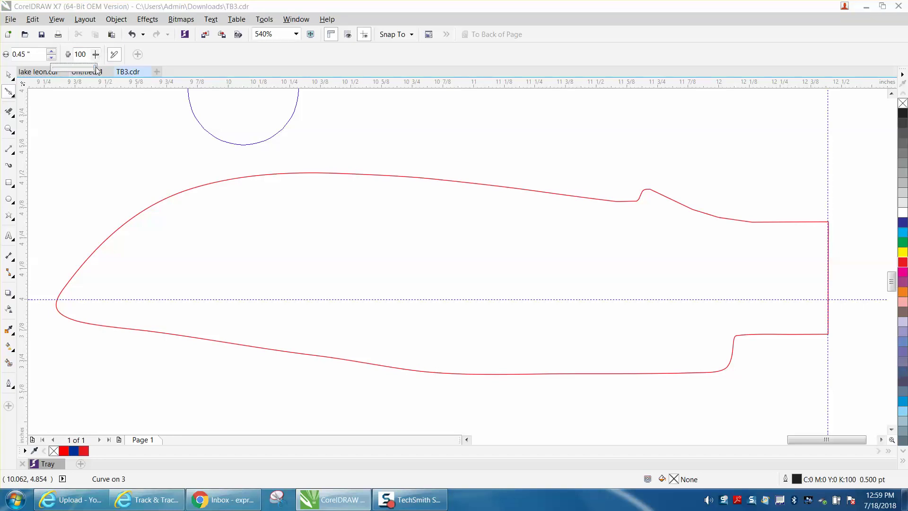
- Set the Smooth tool's rate to 56 and nib size to 0.31"
left_click_drag(97, 68, 76, 71)
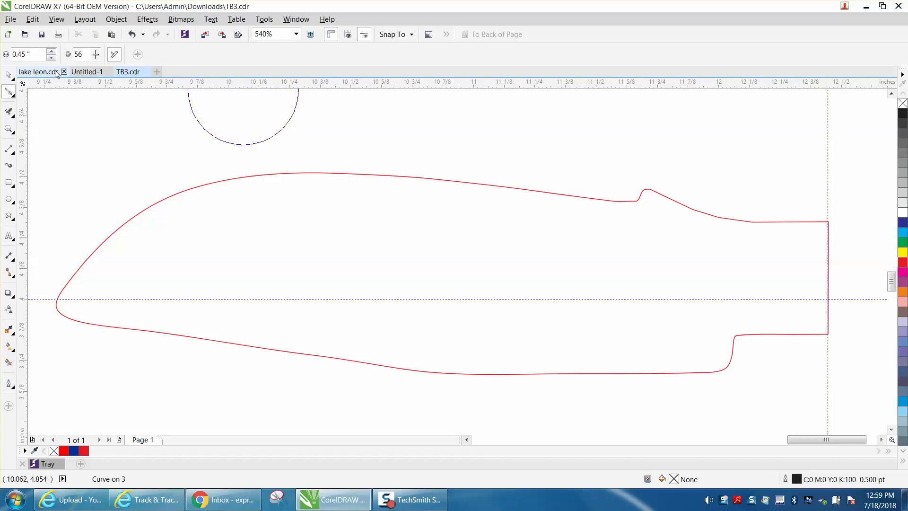
left_click(51, 57)
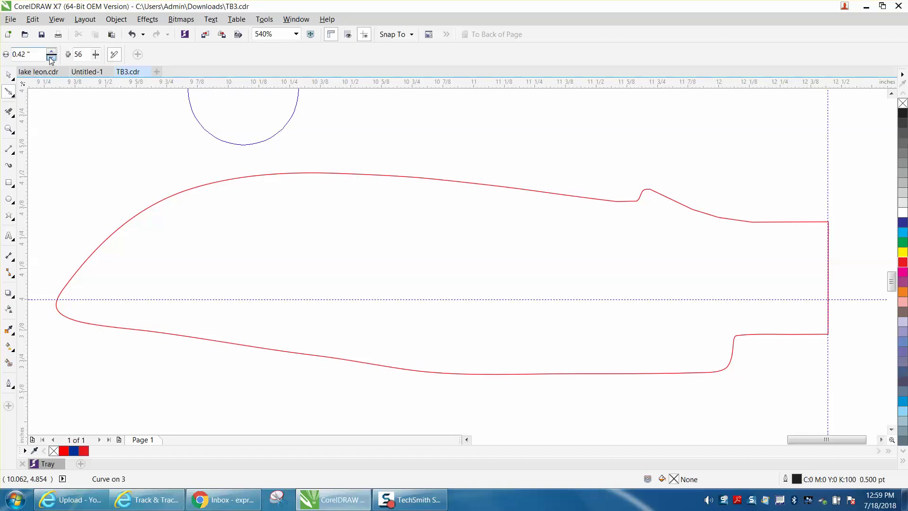
left_click(51, 57)
left_click(51, 58)
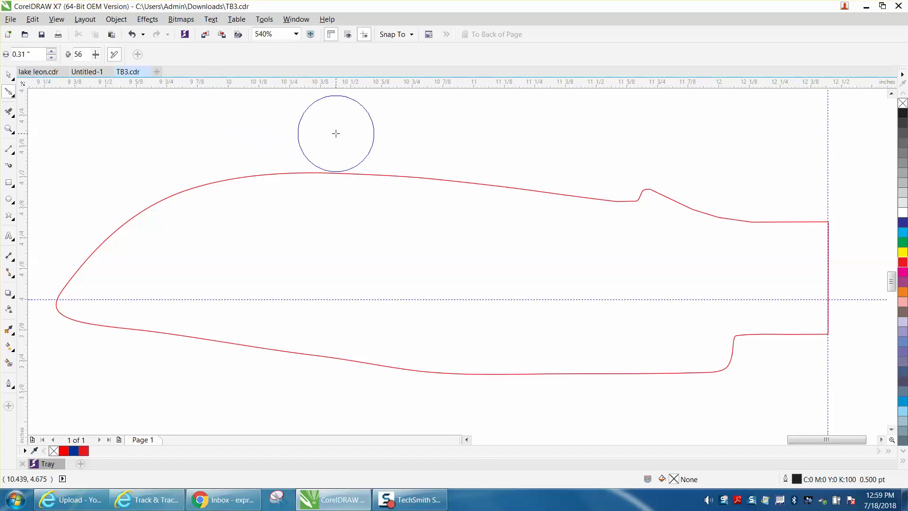
- Brush over the small bump on the blade's spine to smooth it into a gentle rise
left_click(662, 197)
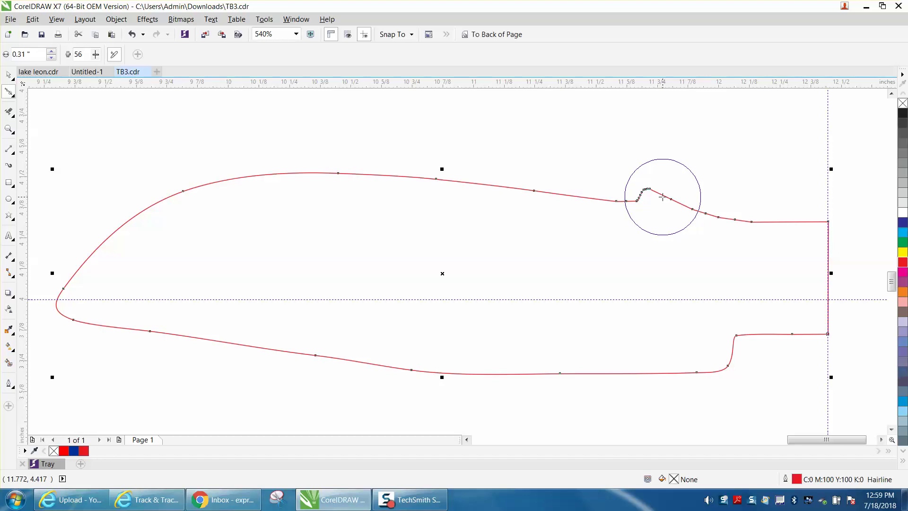
mouse_move(661, 197)
left_mouse_down()
mouse_move(645, 192)
mouse_move(640, 203)
mouse_move(652, 189)
mouse_move(620, 203)
mouse_move(648, 197)
mouse_move(703, 217)
left_mouse_up()
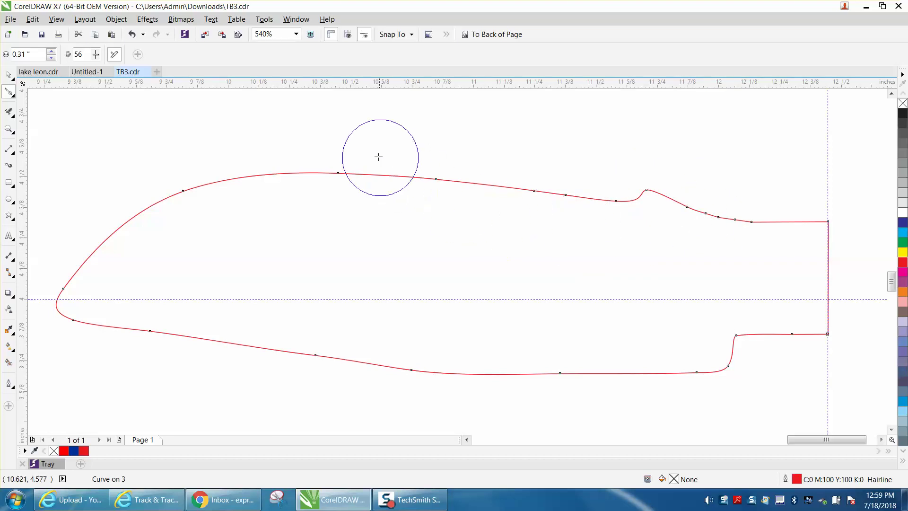
scroll(360, 153, "down", 5)
- Marquee-zoom around the smoothed knife curve so the entire blade outline fills the view
left_click(9, 128)
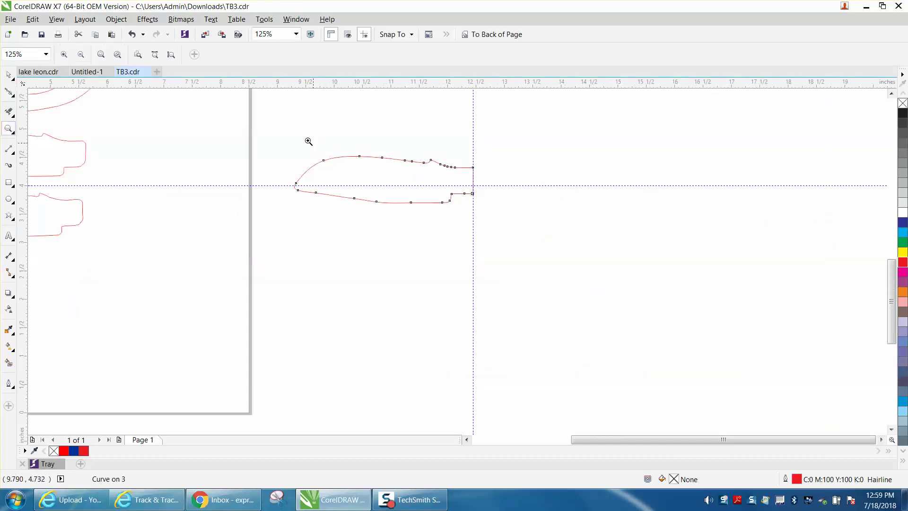
left_click_drag(279, 133, 557, 260)
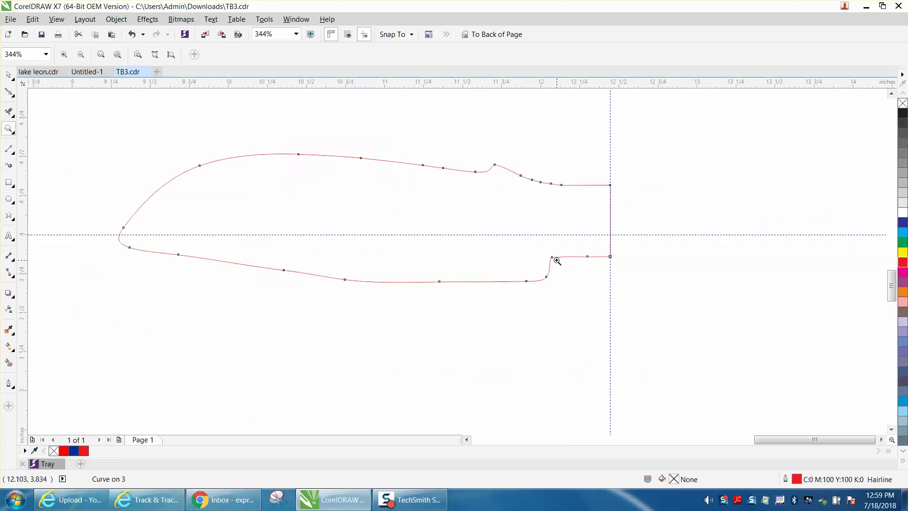